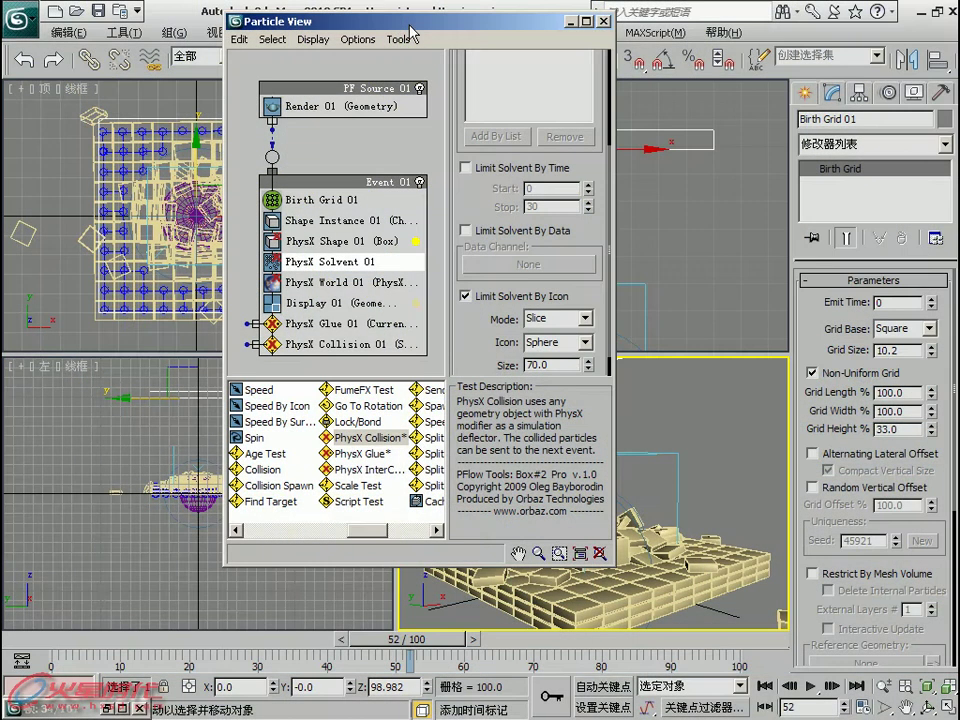
# Step: Drag a Material Frequency operator from the depot into Event 01, just above PhysX Shape 01
pyautogui.moveTo(460, 28); pyautogui.dragTo(243, 15)
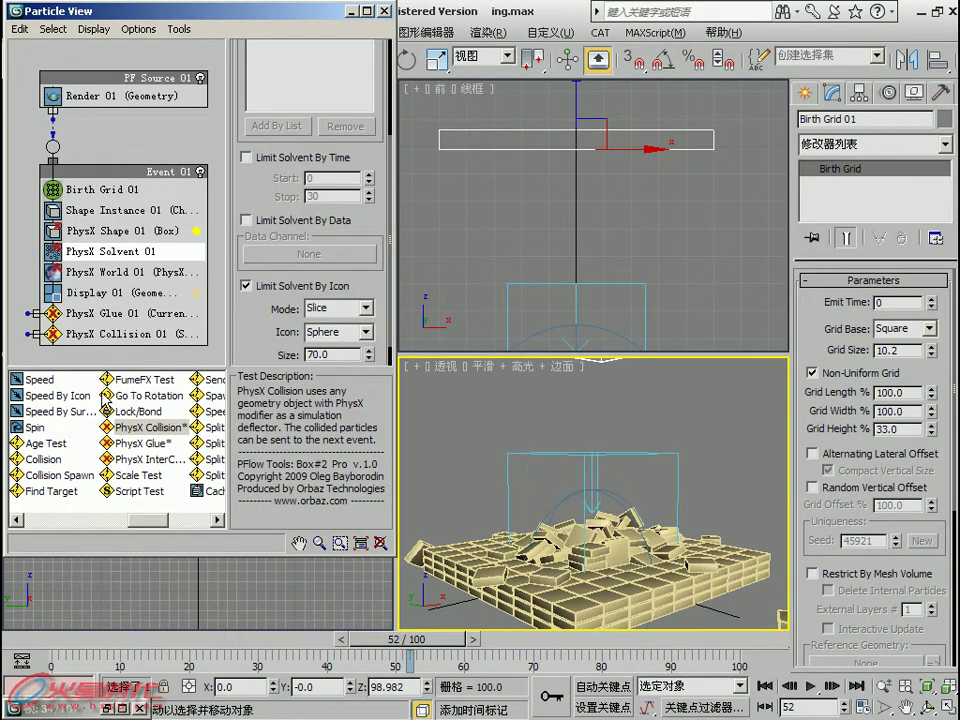
pyautogui.moveTo(763, 614); pyautogui.dragTo(722, 586, button='middle')
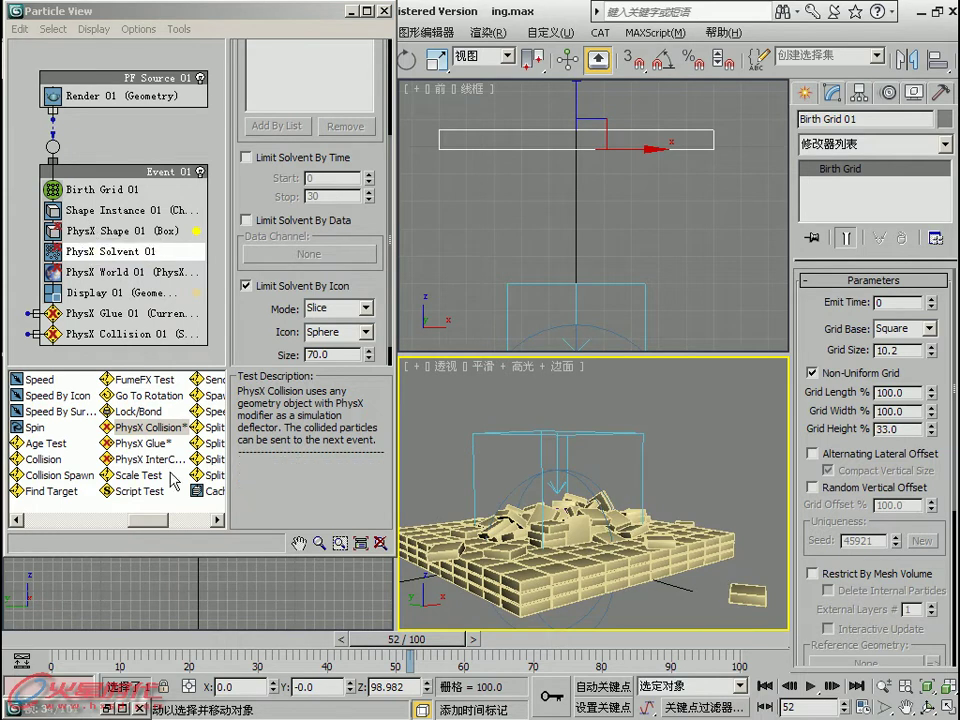
pyautogui.moveTo(145, 520); pyautogui.dragTo(100, 522)
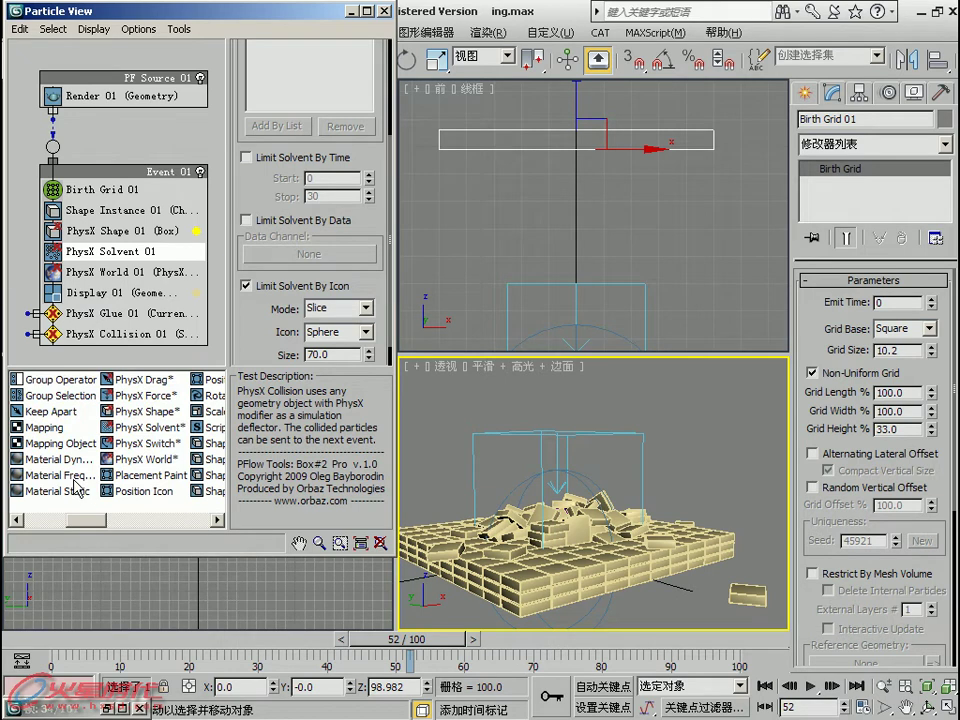
pyautogui.click(76, 479)
pyautogui.moveTo(70, 483); pyautogui.dragTo(121, 252)
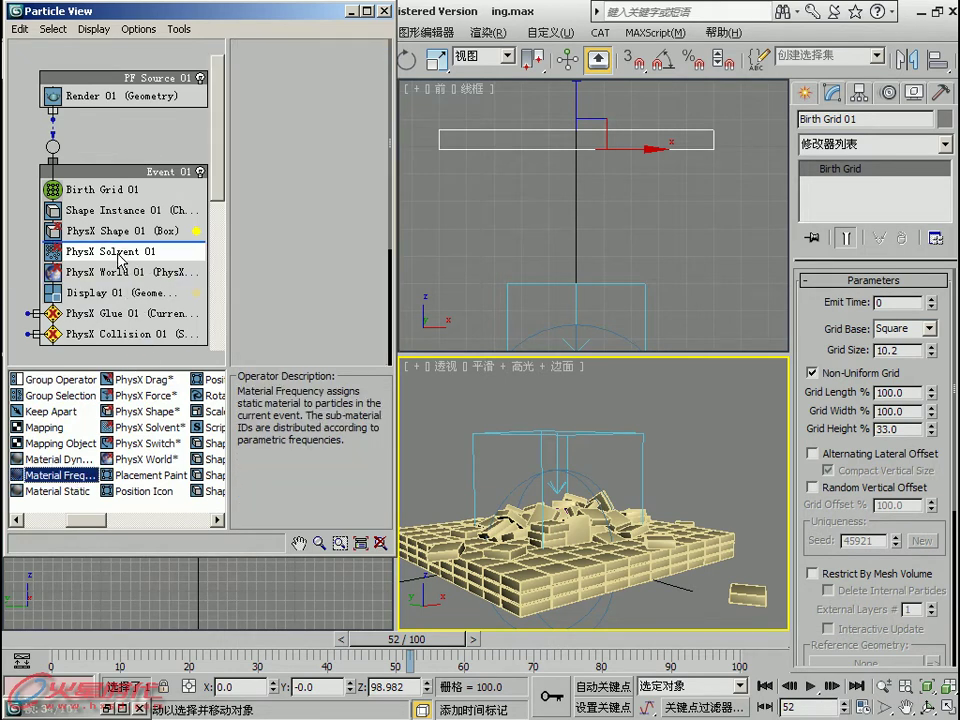
pyautogui.moveTo(136, 258); pyautogui.dragTo(125, 236)
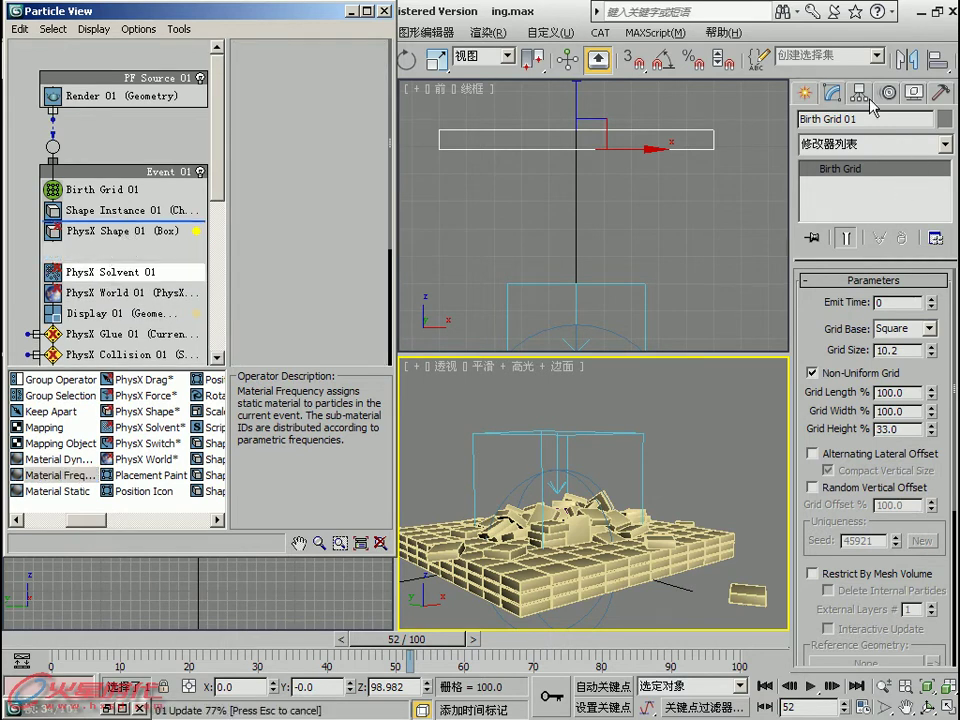
# Step: Open the Material Editor and assign mental ray as the production renderer in Render Setup
pyautogui.click(858, 63)
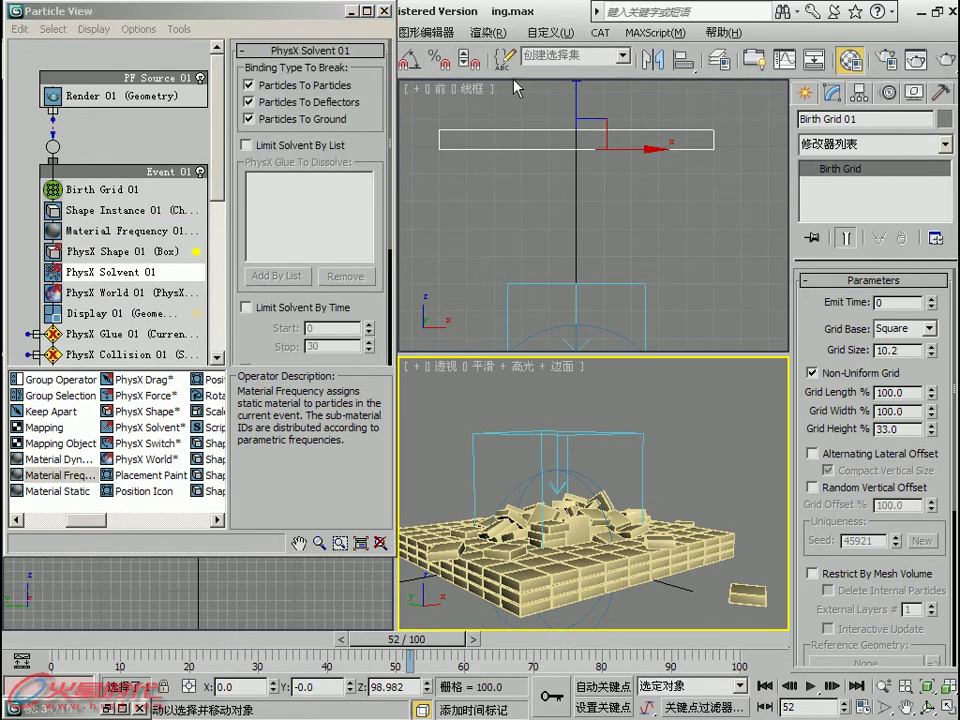
pyautogui.moveTo(130, 12); pyautogui.dragTo(135, 18)
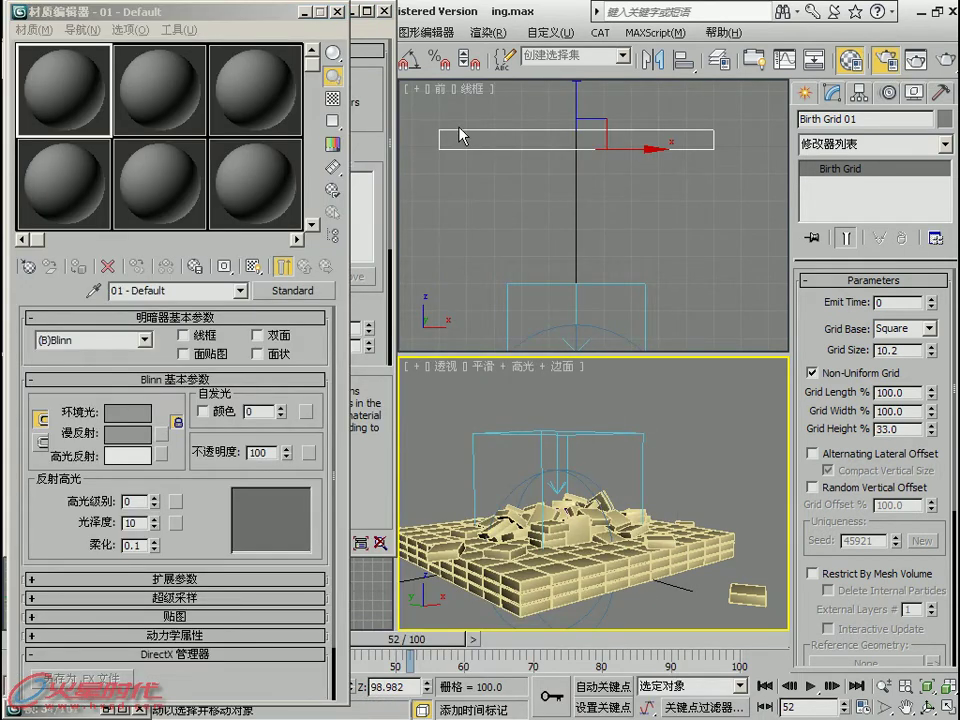
pyautogui.press('F10')
pyautogui.scroll(-5, 340, 390)
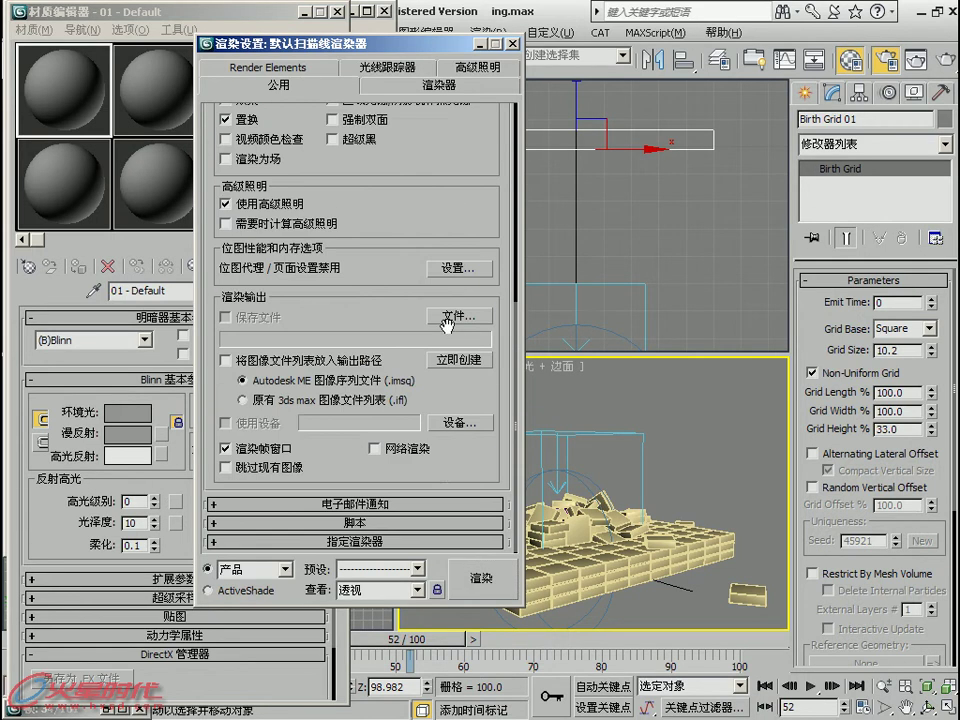
pyautogui.click(454, 541)
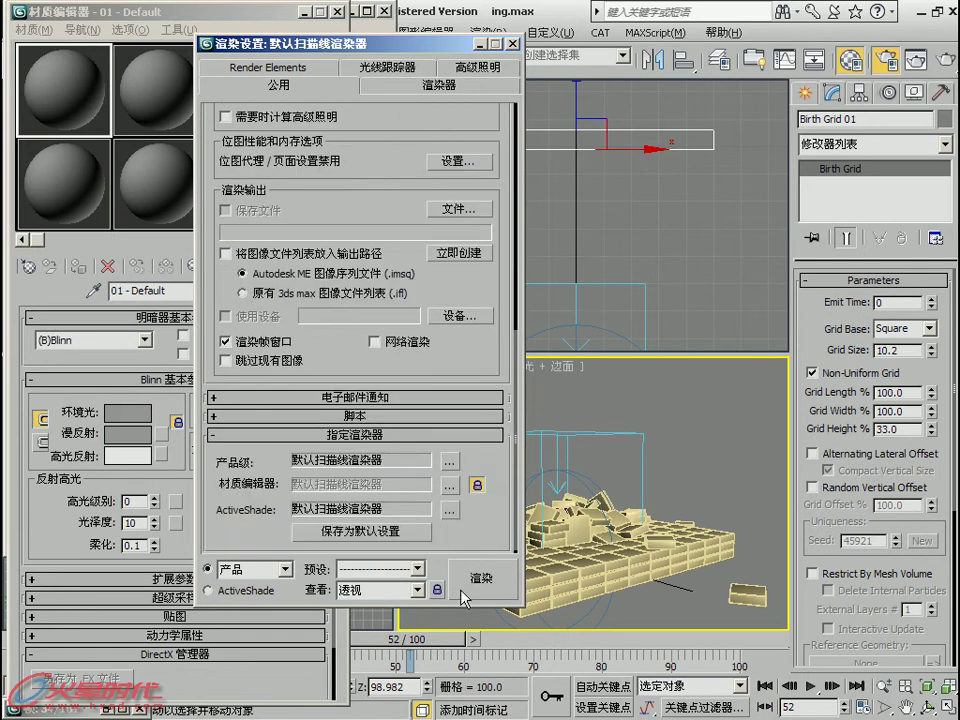
pyautogui.click(451, 461)
pyautogui.doubleClick(297, 203)
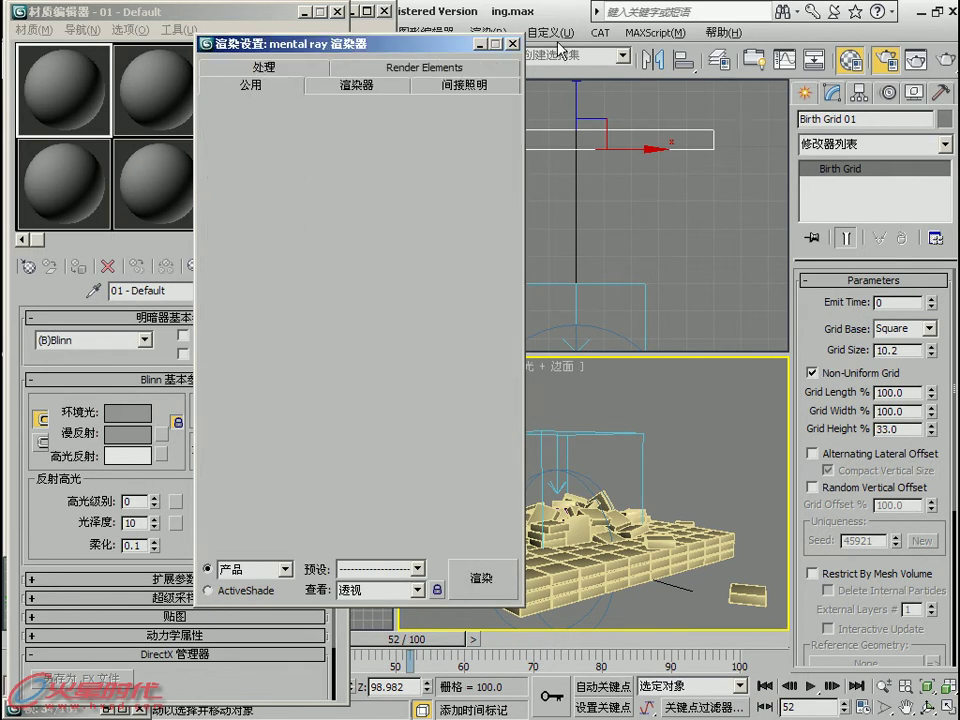
# Step: Set Final Gather precision to the Draft preset under Indirect Illumination
pyautogui.click(466, 87)
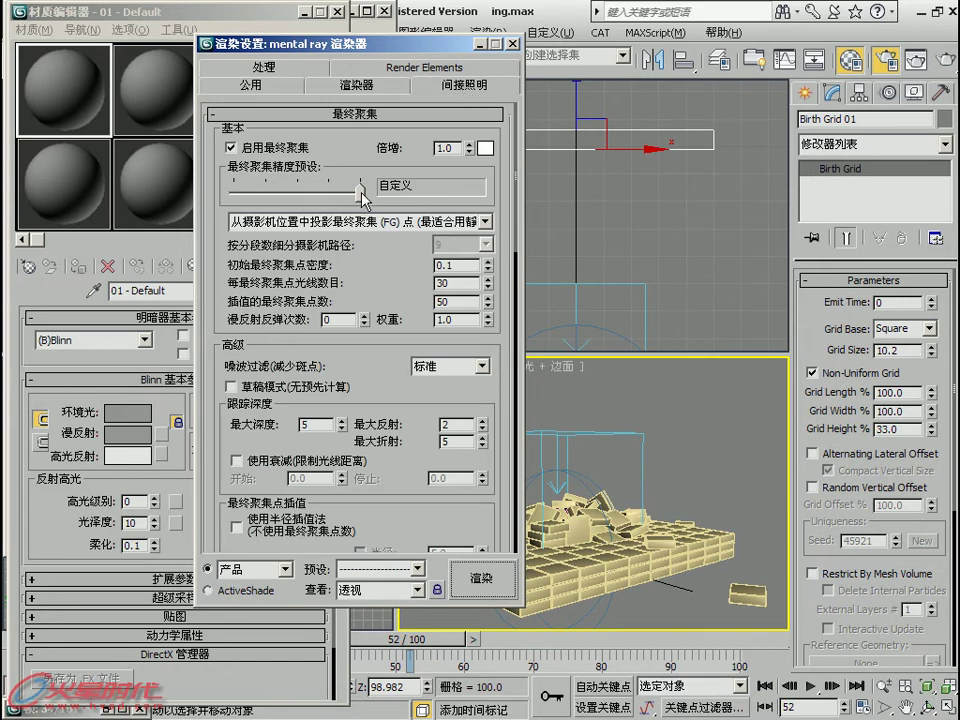
pyautogui.moveTo(358, 189); pyautogui.dragTo(226, 192)
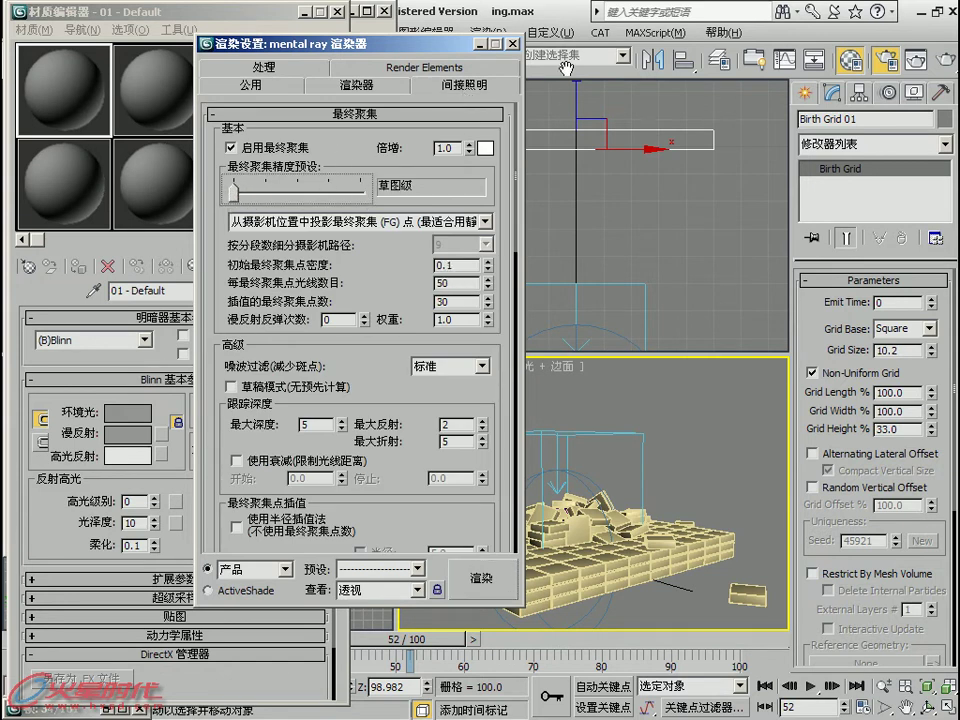
pyautogui.click(512, 45)
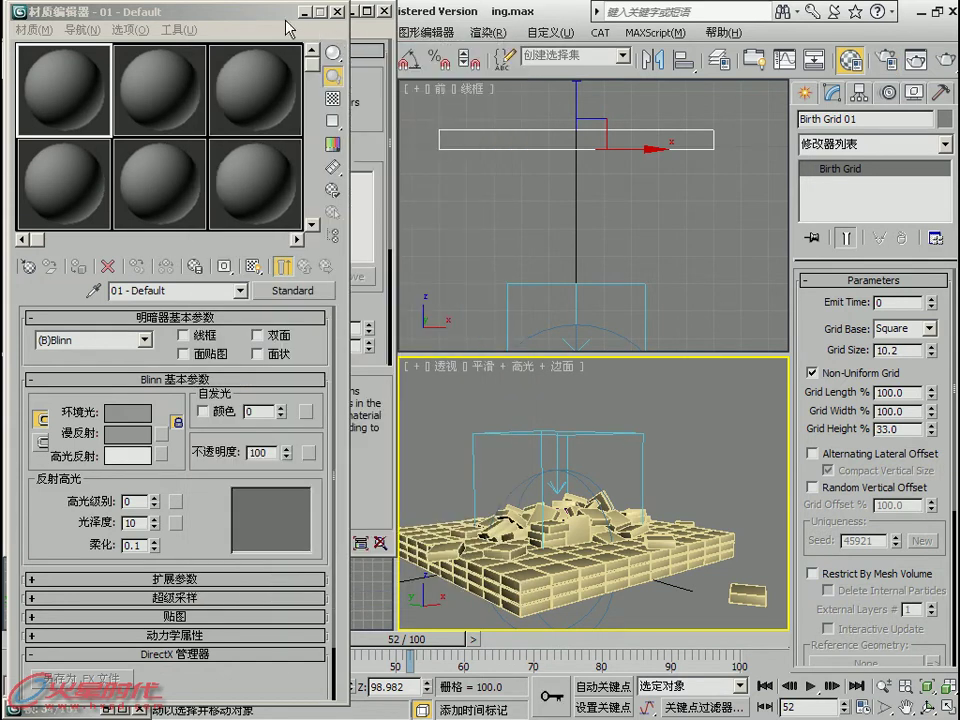
pyautogui.moveTo(286, 21); pyautogui.dragTo(676, 20)
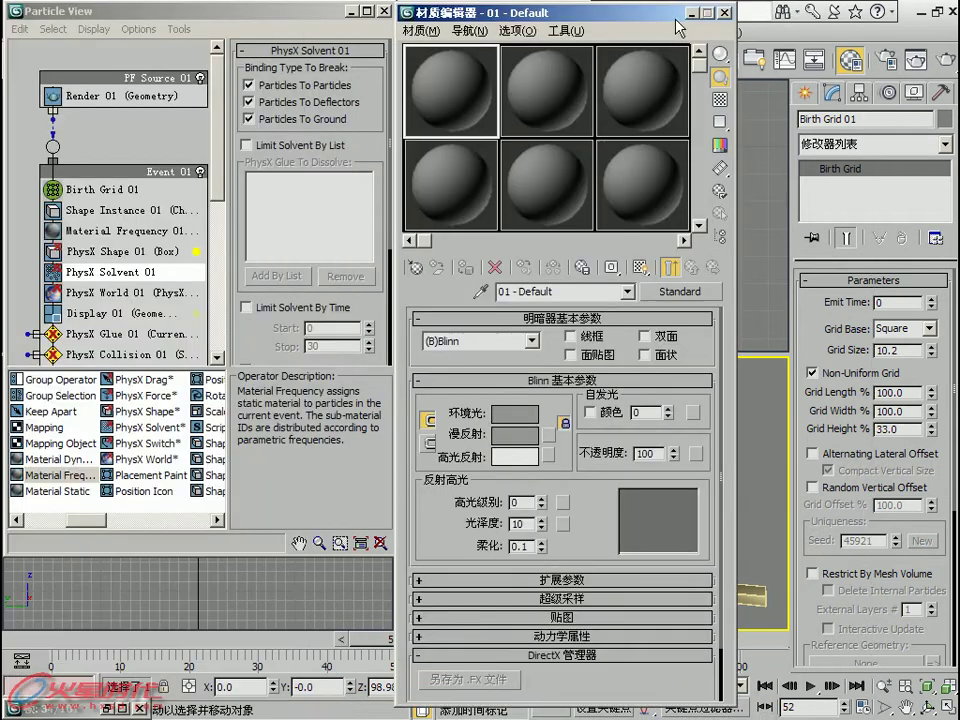
# Step: Change material 01 - Default to the Matte/Shadow/Reflection (mi) type
pyautogui.click(660, 292)
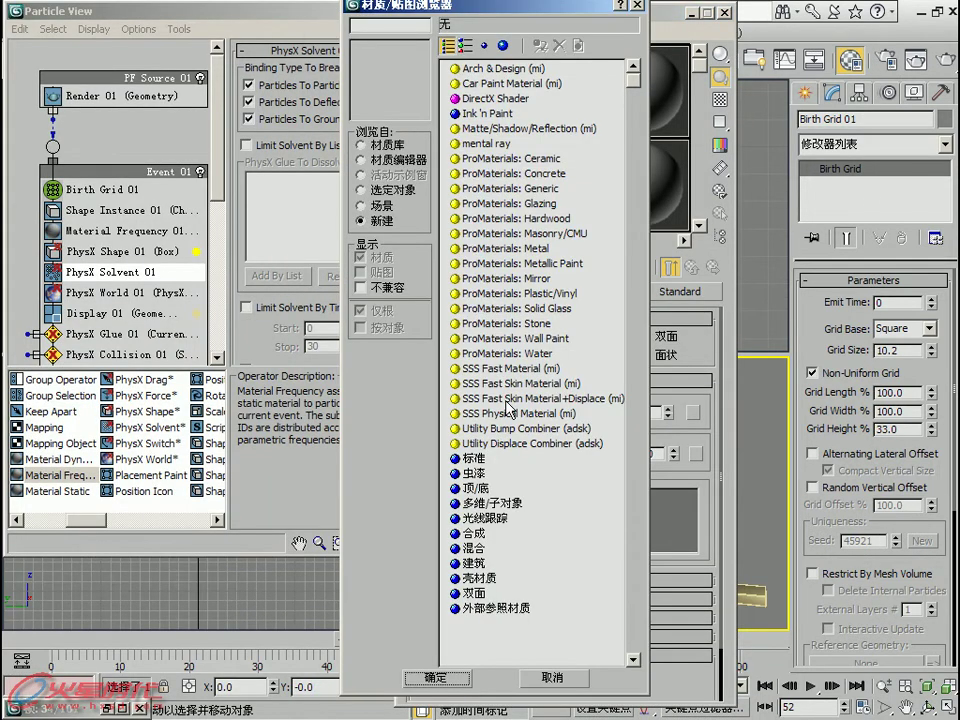
pyautogui.click(486, 129)
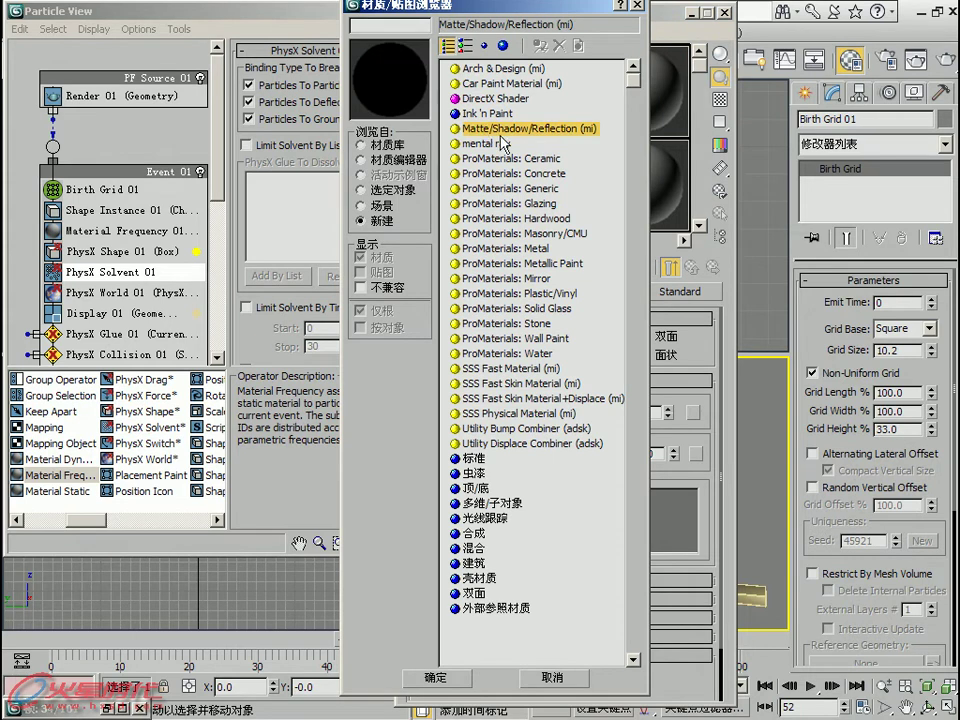
pyautogui.doubleClick(503, 134)
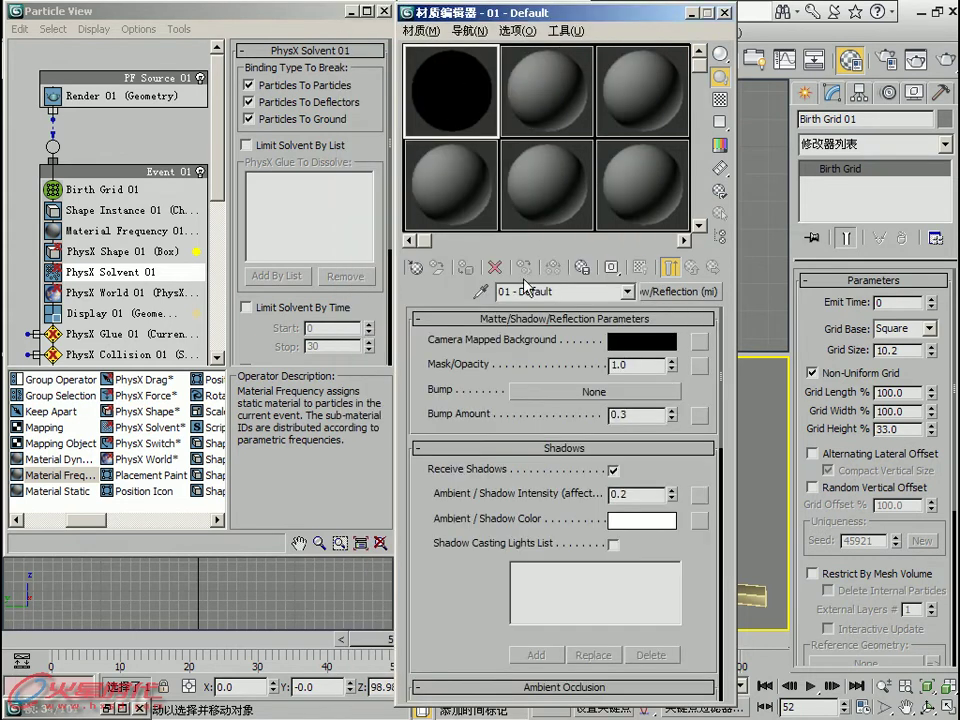
pyautogui.click(352, 11)
pyautogui.moveTo(450, 12); pyautogui.dragTo(384, 12)
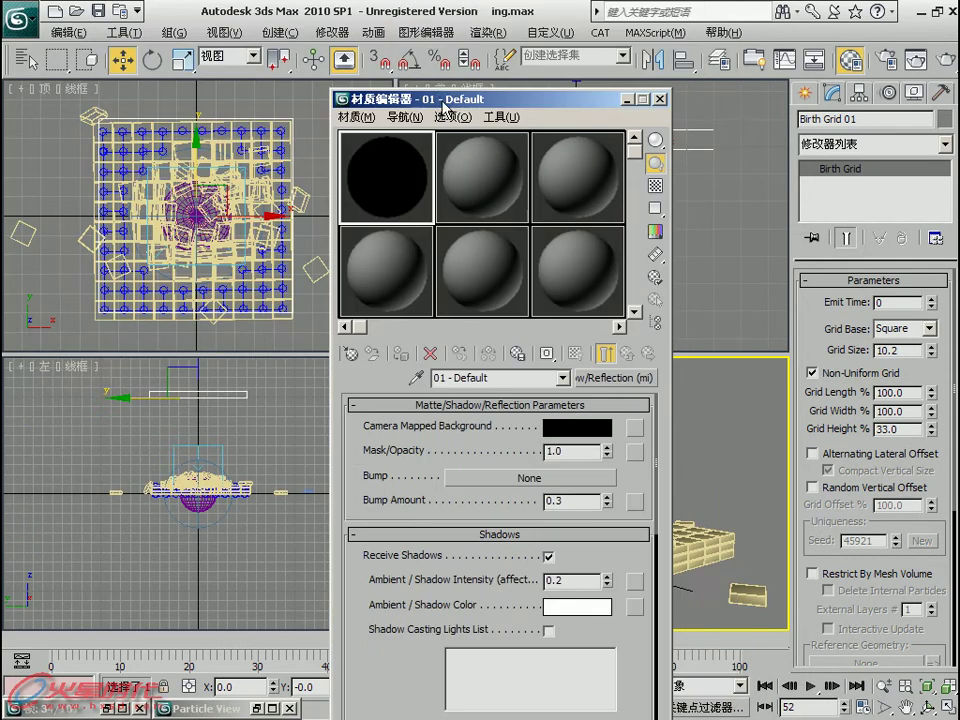
# Step: Set the environment background colour to white in Environment and Effects
pyautogui.click(488, 33)
pyautogui.click(500, 157)
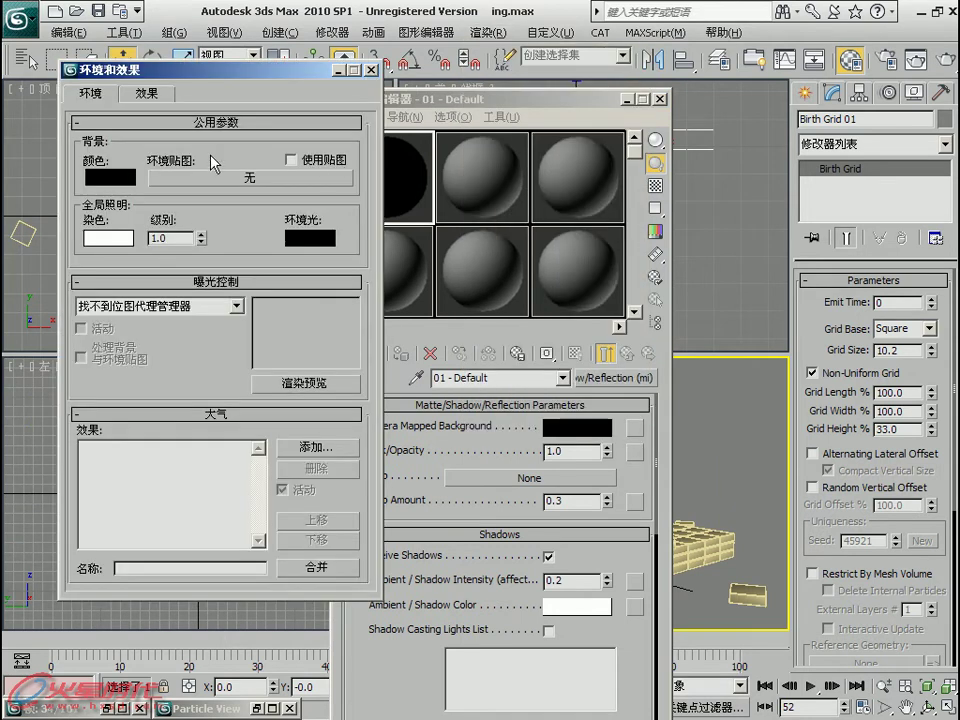
pyautogui.click(104, 180)
pyautogui.moveTo(375, 258); pyautogui.dragTo(375, 108)
pyautogui.click(690, 272)
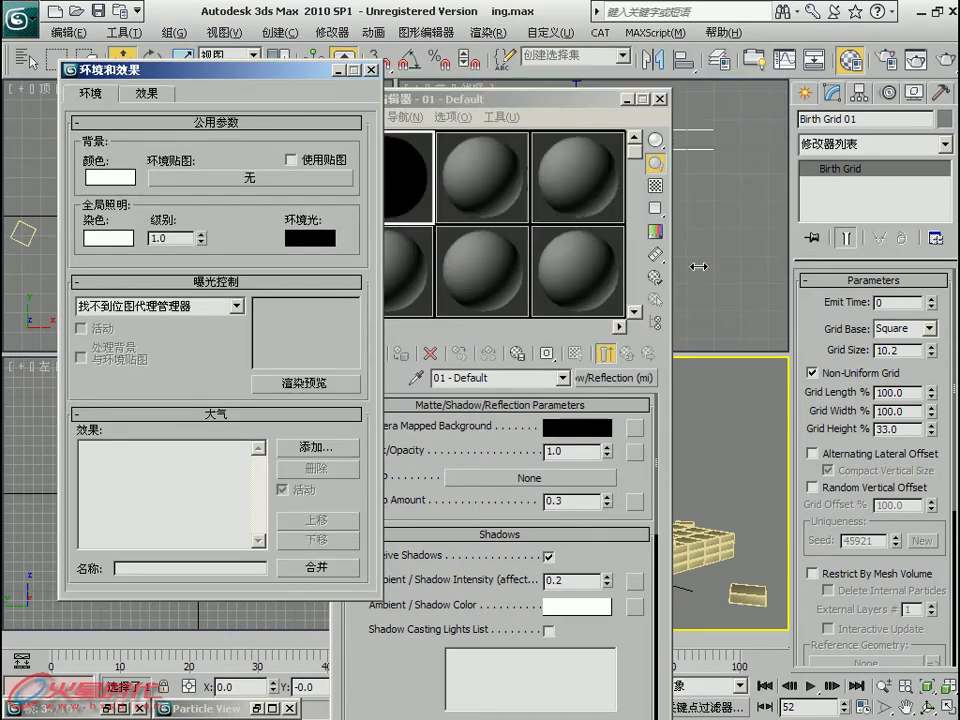
pyautogui.click(371, 70)
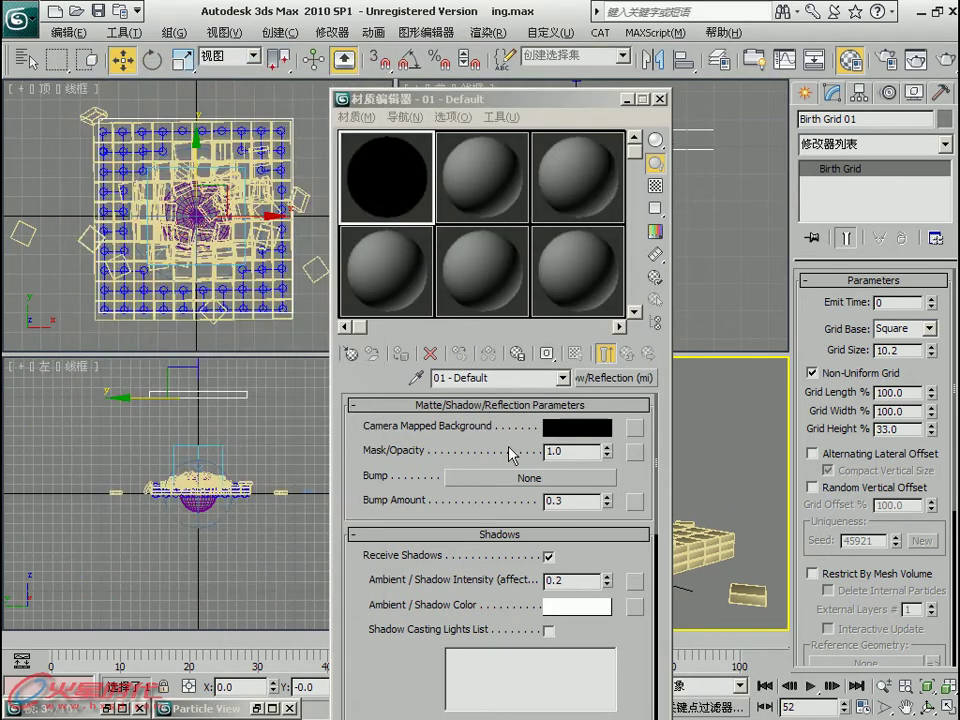
# Step: Set the material's Camera Mapped Background colour to white
pyautogui.click(588, 430)
pyautogui.moveTo(375, 258); pyautogui.dragTo(375, 110)
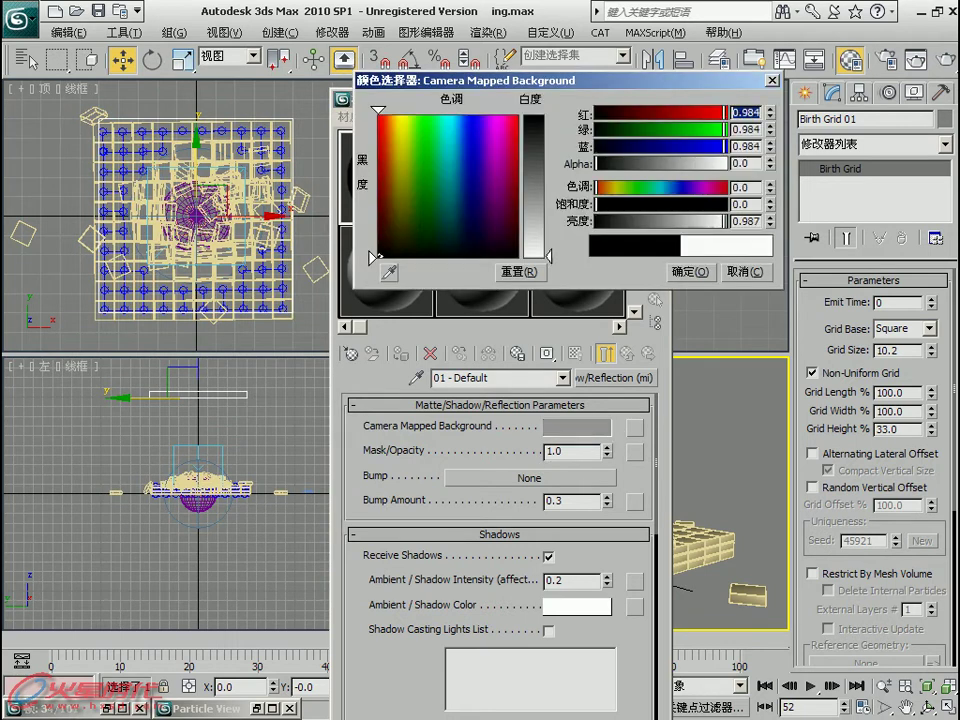
pyautogui.click(688, 272)
pyautogui.moveTo(603, 112); pyautogui.dragTo(409, 106)
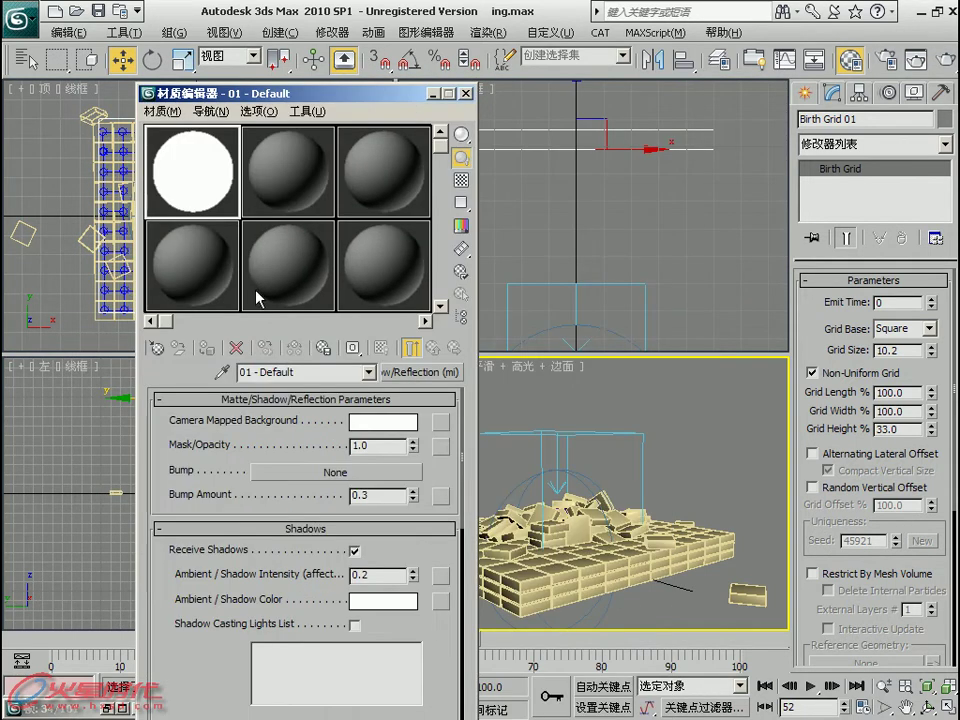
# Step: Draw a standard-primitive Plane under the brick pile in the Top viewport
pyautogui.click(804, 92)
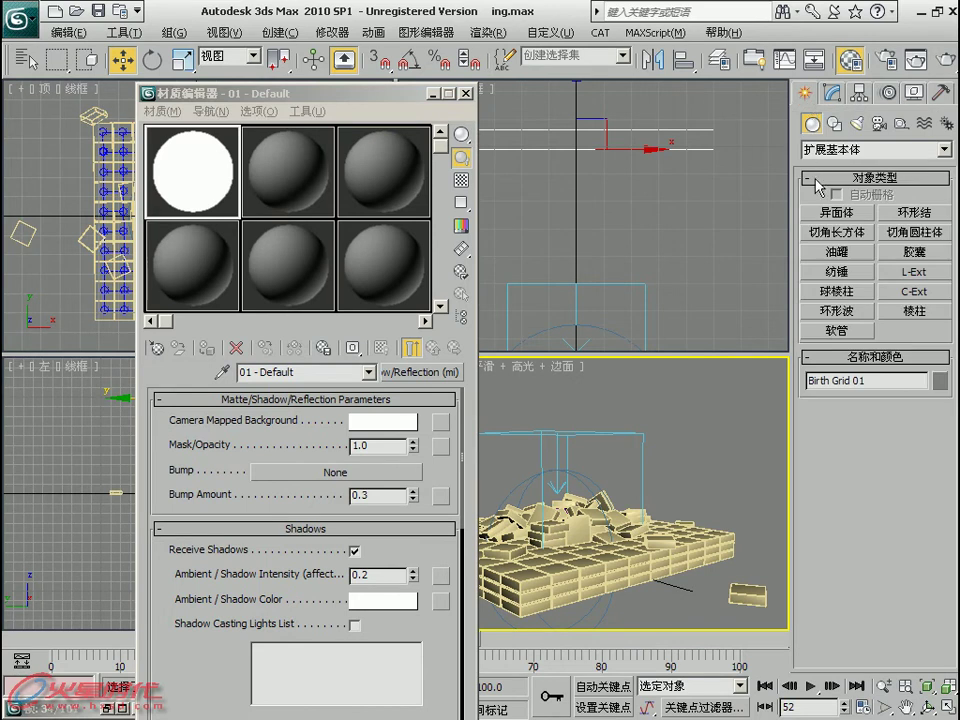
pyautogui.click(870, 149)
pyautogui.click(850, 167)
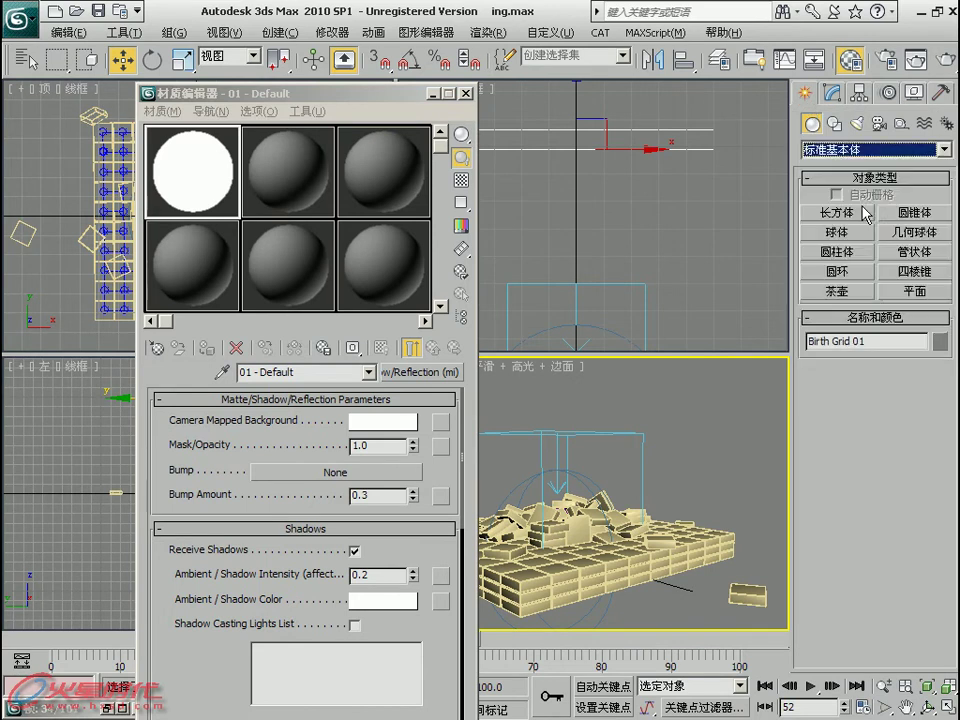
pyautogui.click(895, 292)
pyautogui.moveTo(387, 111); pyautogui.dragTo(720, 114)
pyautogui.scroll(-3, 214, 158)
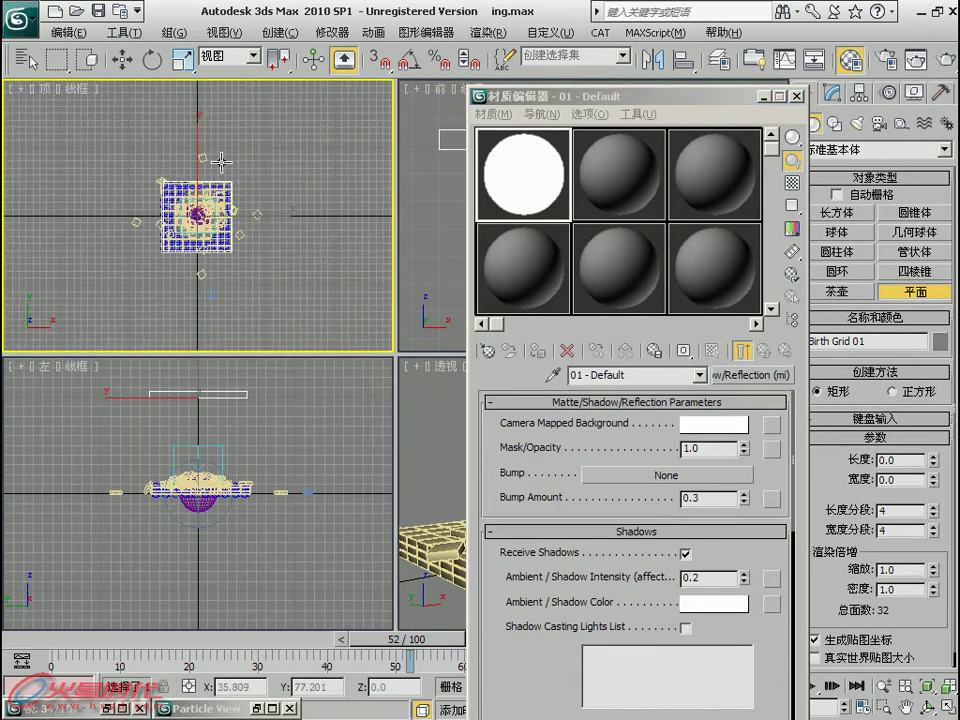
pyautogui.moveTo(89, 123); pyautogui.dragTo(306, 301)
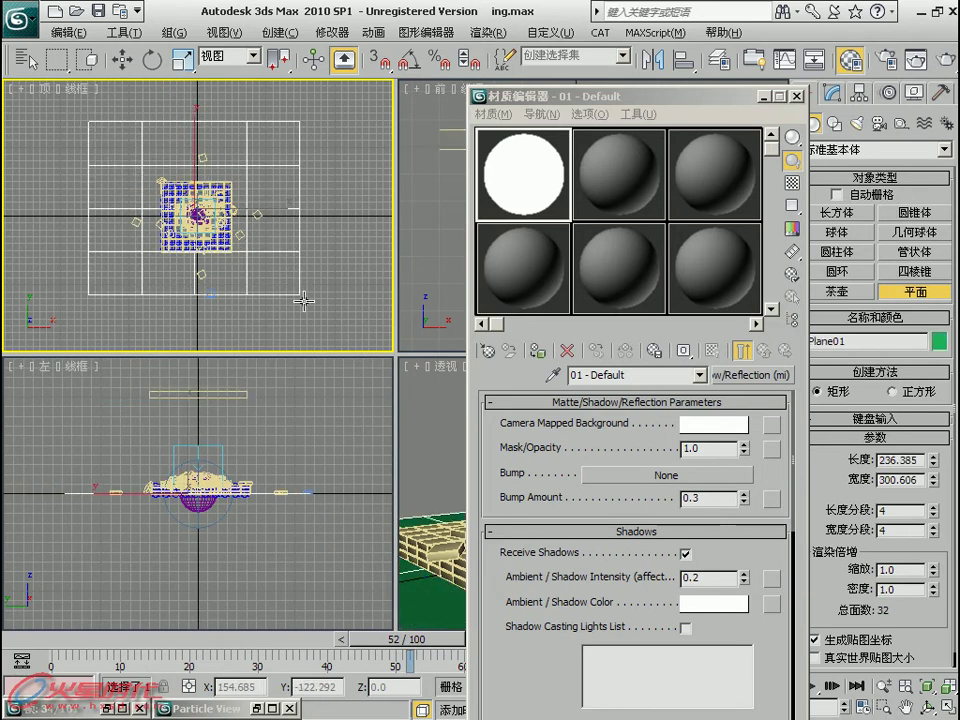
# Step: Assign the Matte/Shadow/Reflection material from slot 1 to Plane01
pyautogui.moveTo(545, 96); pyautogui.dragTo(107, 72)
pyautogui.click(490, 380)
pyautogui.click(100, 326)
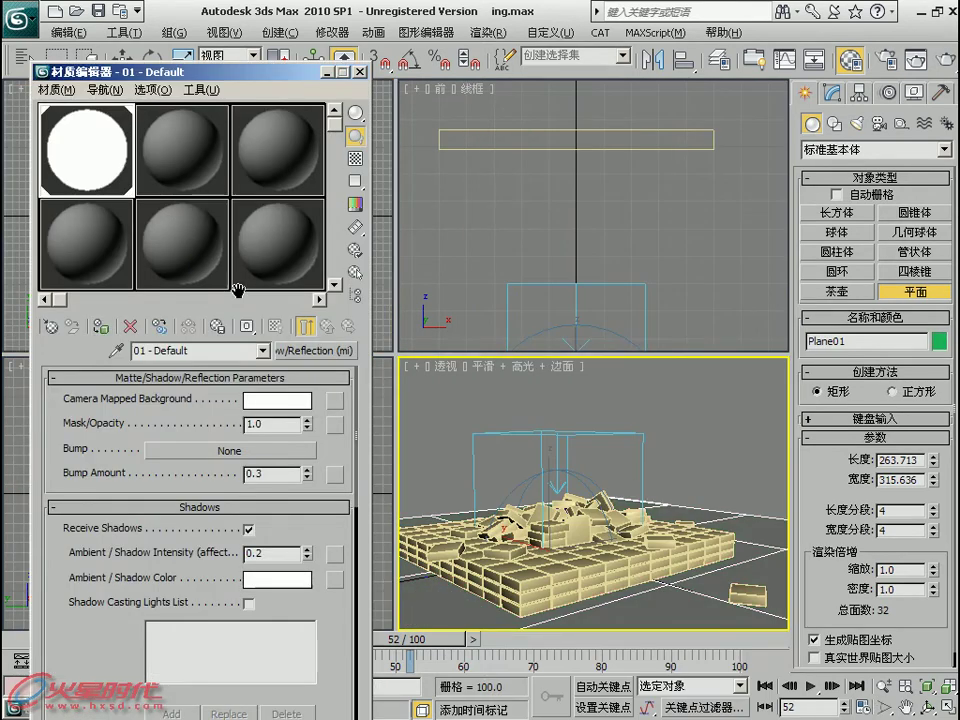
pyautogui.click(326, 72)
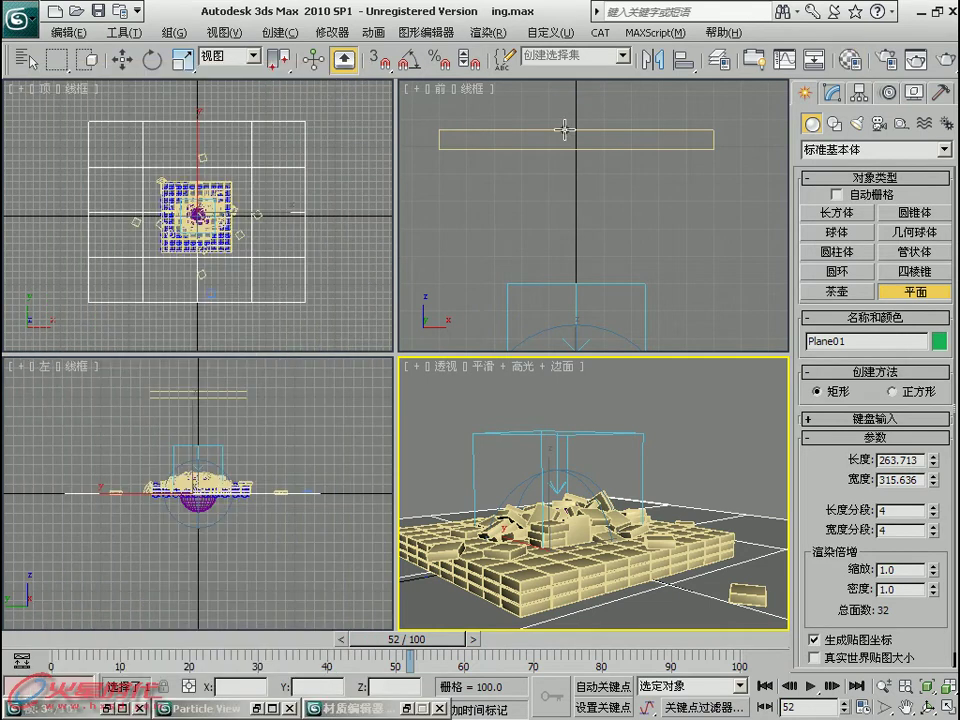
# Step: Frame the Front view, select Sphere01 and isolate it with Alt+Q in Perspective
pyautogui.rightClick(664, 257)
pyautogui.press('z')
pyautogui.scroll(1, 664, 255)
pyautogui.scroll(2, 664, 254)
pyautogui.scroll(1, 656, 261)
pyautogui.scroll(1, 649, 242)
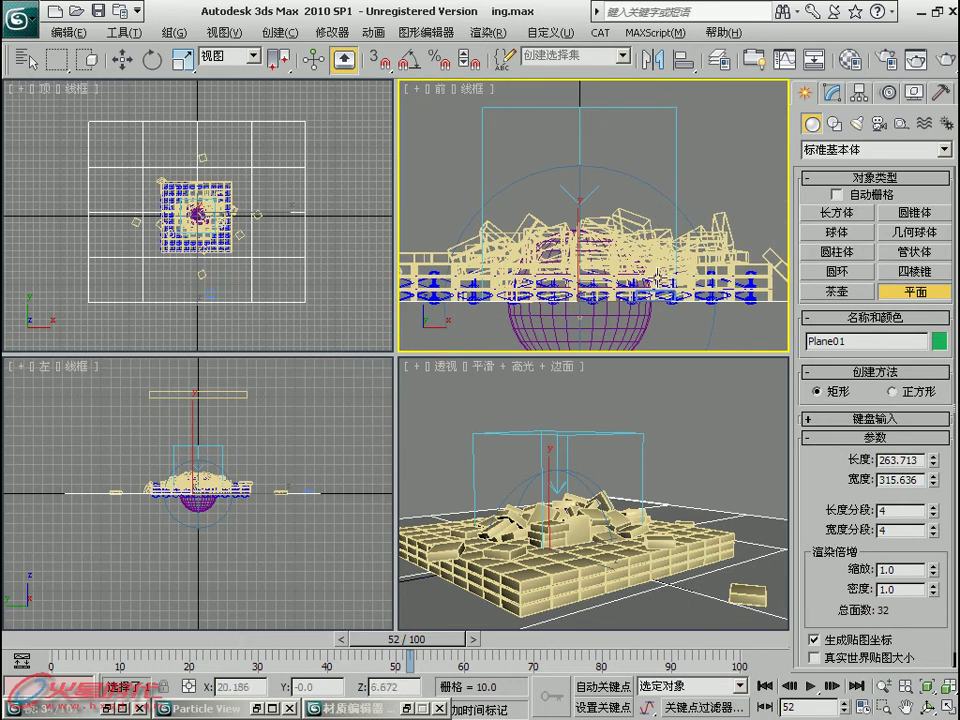
pyautogui.press('w')
pyautogui.click(616, 337)
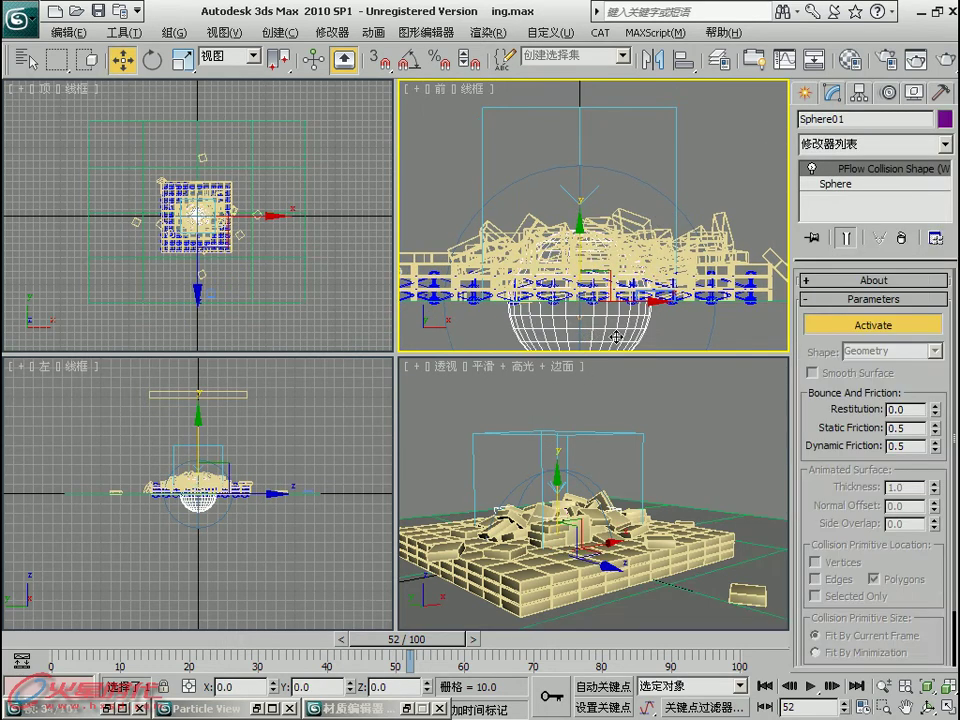
pyautogui.click(603, 474)
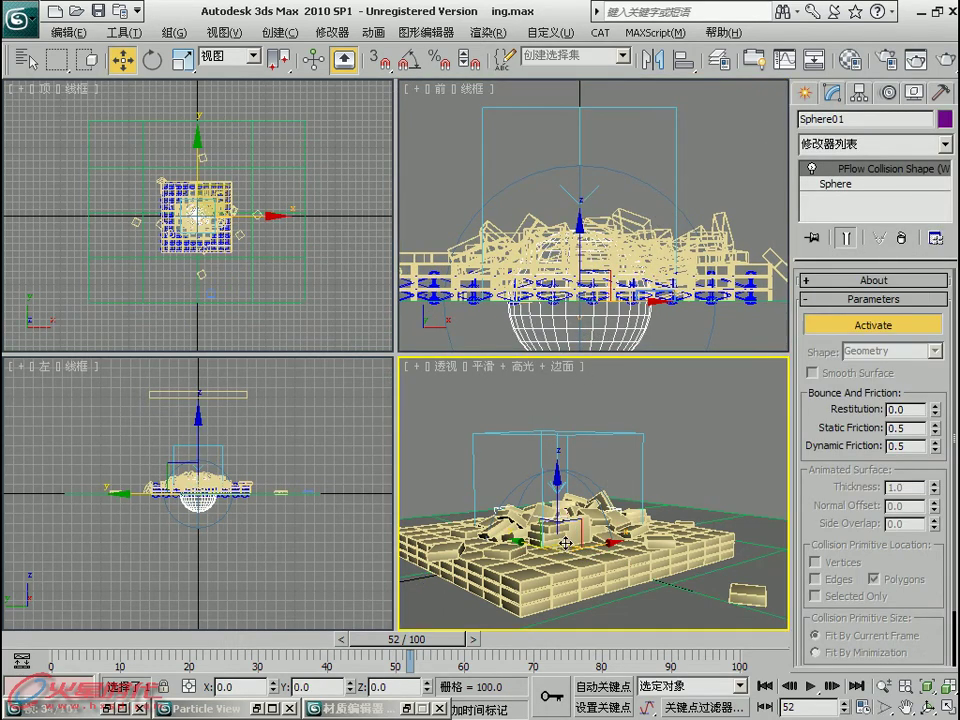
pyautogui.hotkey('alt', 'q')
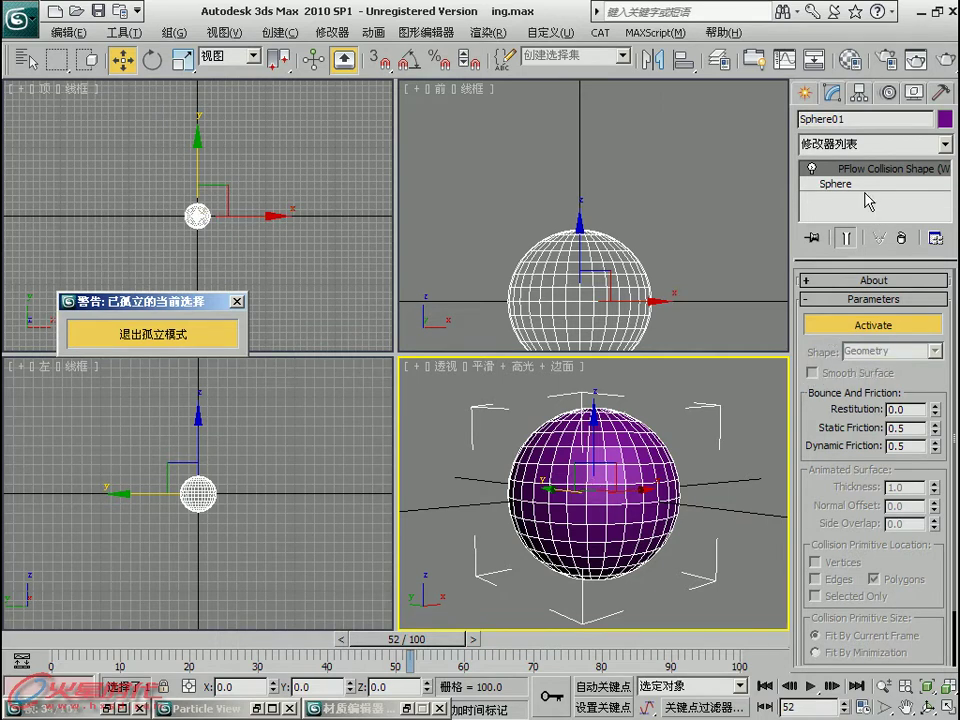
# Step: Clone the sphere as a copy named 'render'
pyautogui.click(68, 31)
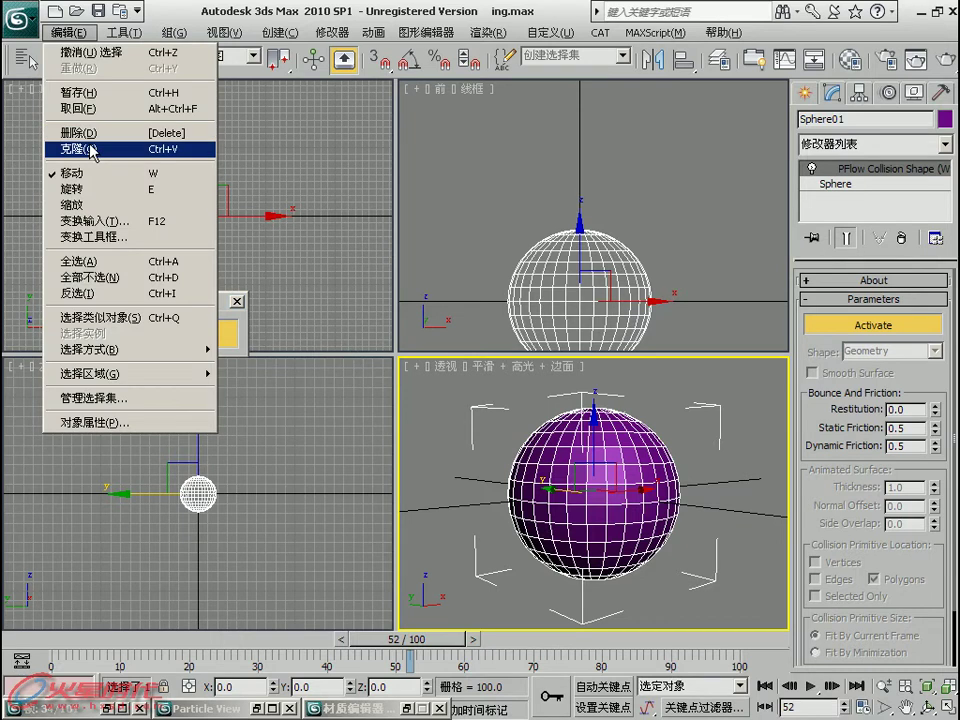
pyautogui.click(88, 149)
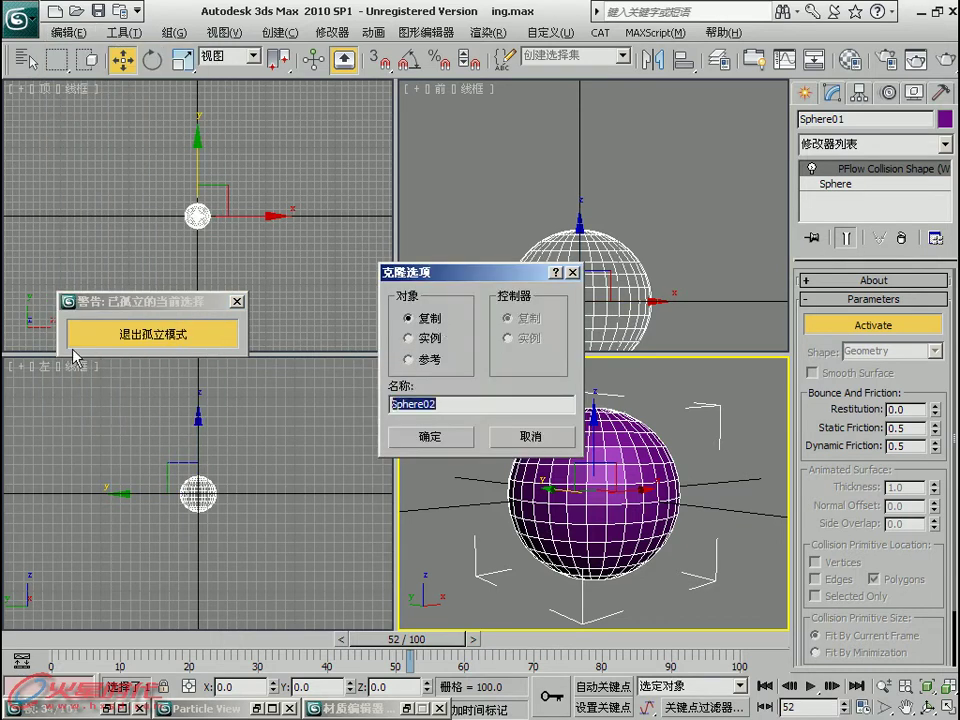
pyautogui.write('render')
pyautogui.press('Return')
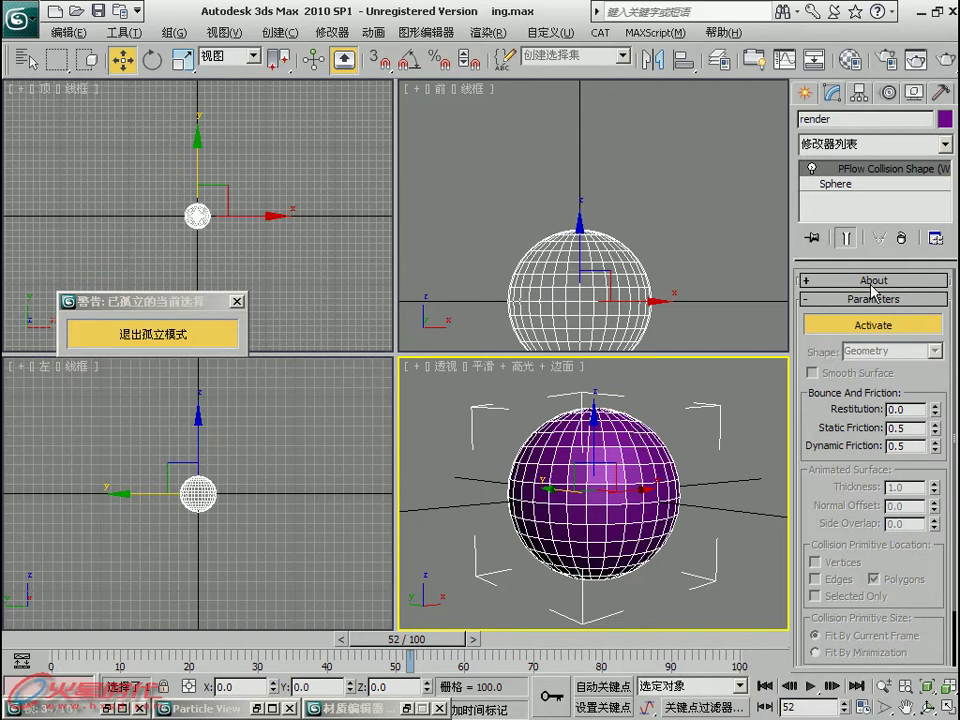
# Step: Remove the PFlow Collision Shape modifier from the copy and set Segments to 60
pyautogui.click(901, 238)
pyautogui.click(926, 337)
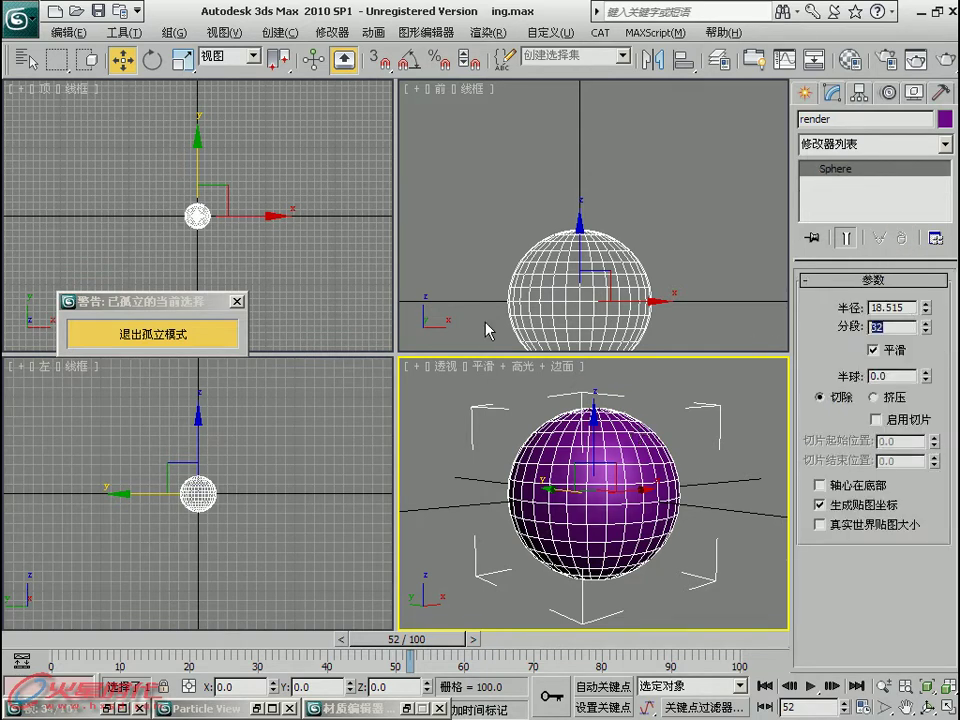
pyautogui.write('60')
pyautogui.press('Return')
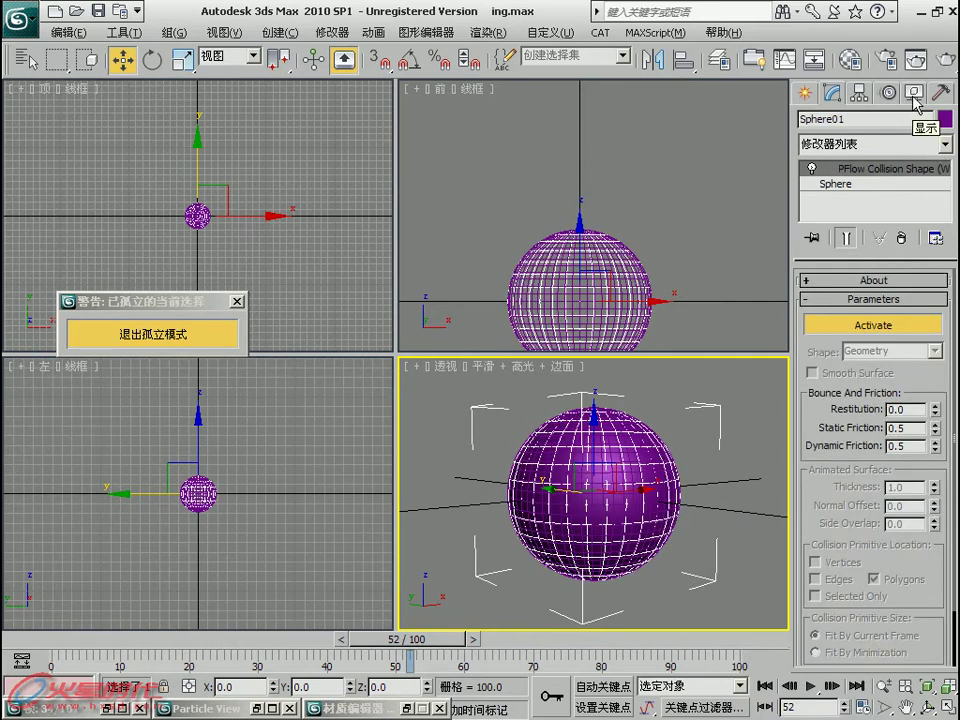
# Step: Hide the original Sphere01 and exit isolation mode to show the full scene
pyautogui.click(913, 93)
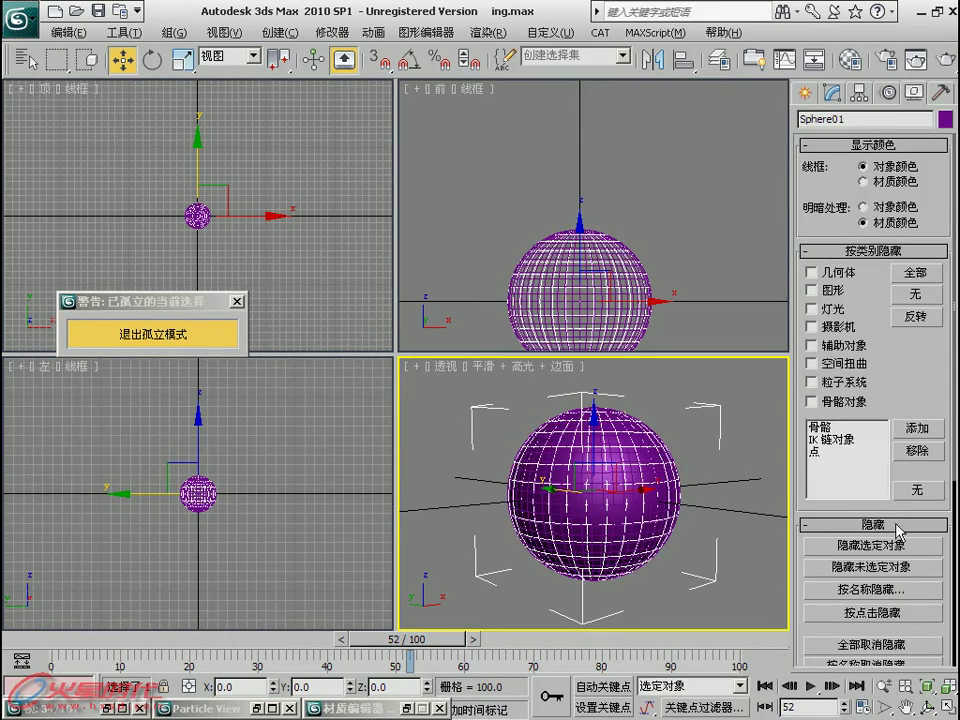
pyautogui.click(880, 544)
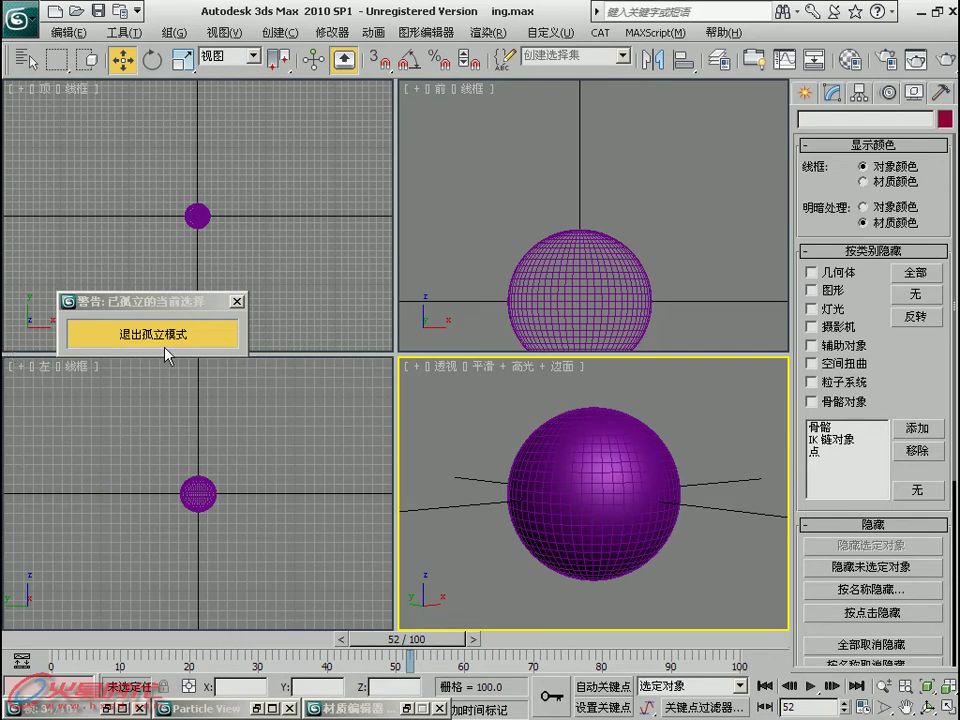
pyautogui.click(166, 349)
pyautogui.click(614, 325)
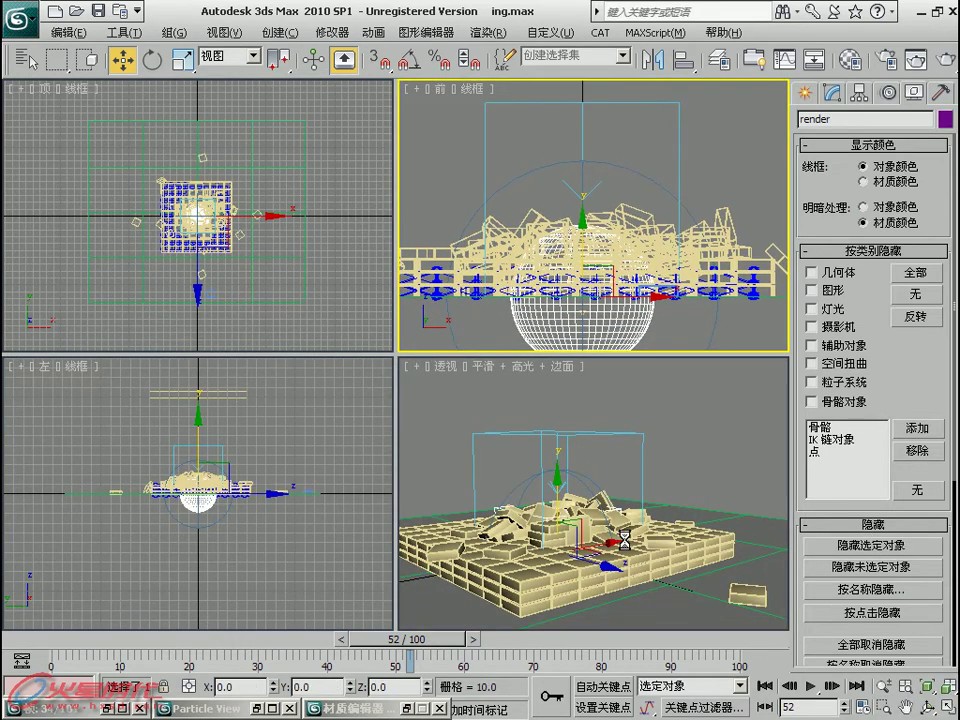
# Step: Place a standard Skylight, Sky01, in the scene and open it in the Modify panel
pyautogui.moveTo(625, 540)
pyautogui.mouseDown(button='middle')
pyautogui.moveTo(593, 541)
pyautogui.moveTo(625, 524)
pyautogui.mouseUp(button='middle')
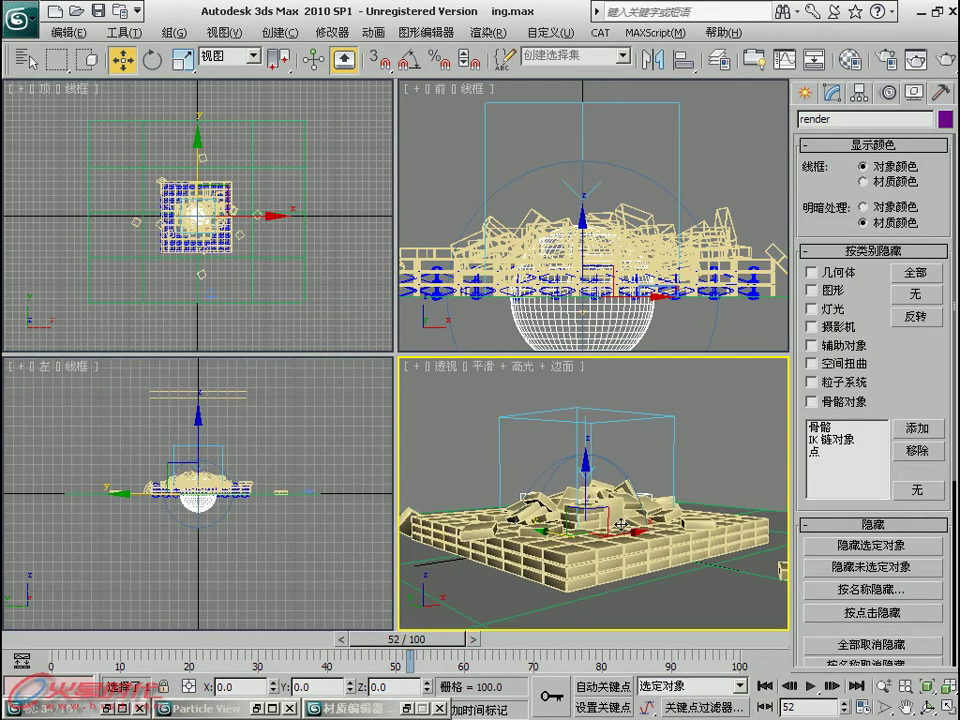
pyautogui.click(803, 93)
pyautogui.click(834, 123)
pyautogui.click(857, 123)
pyautogui.click(870, 149)
pyautogui.click(815, 178)
pyautogui.click(914, 252)
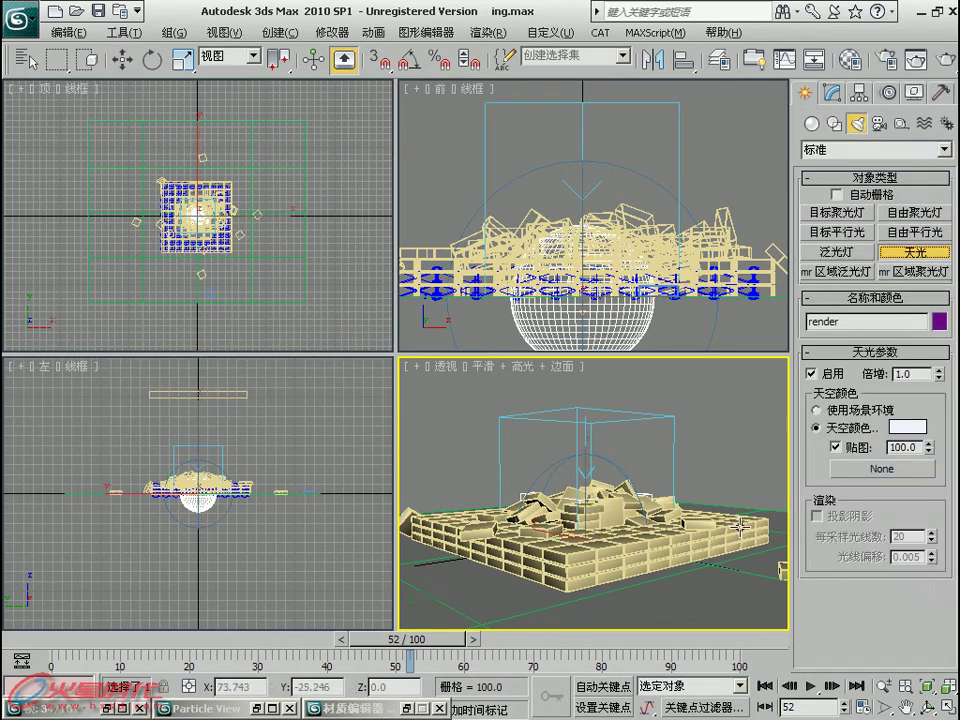
pyautogui.click(708, 578)
pyautogui.click(831, 93)
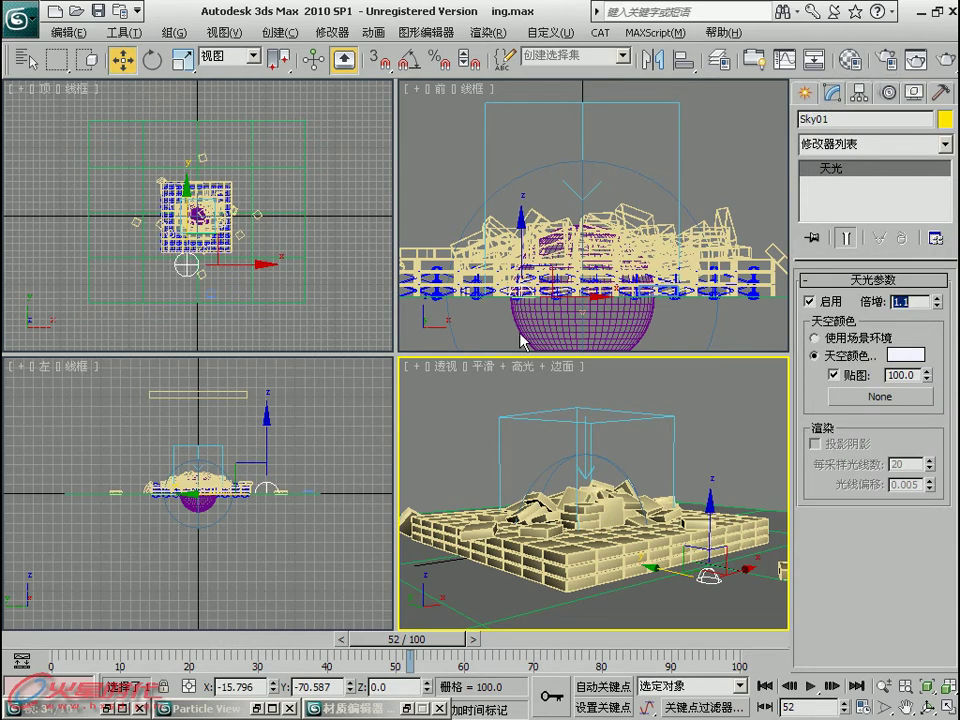
# Step: Restore Particle View, open the Material Editor beside it and select material slot 2
pyautogui.click(165, 708)
pyautogui.click(193, 587)
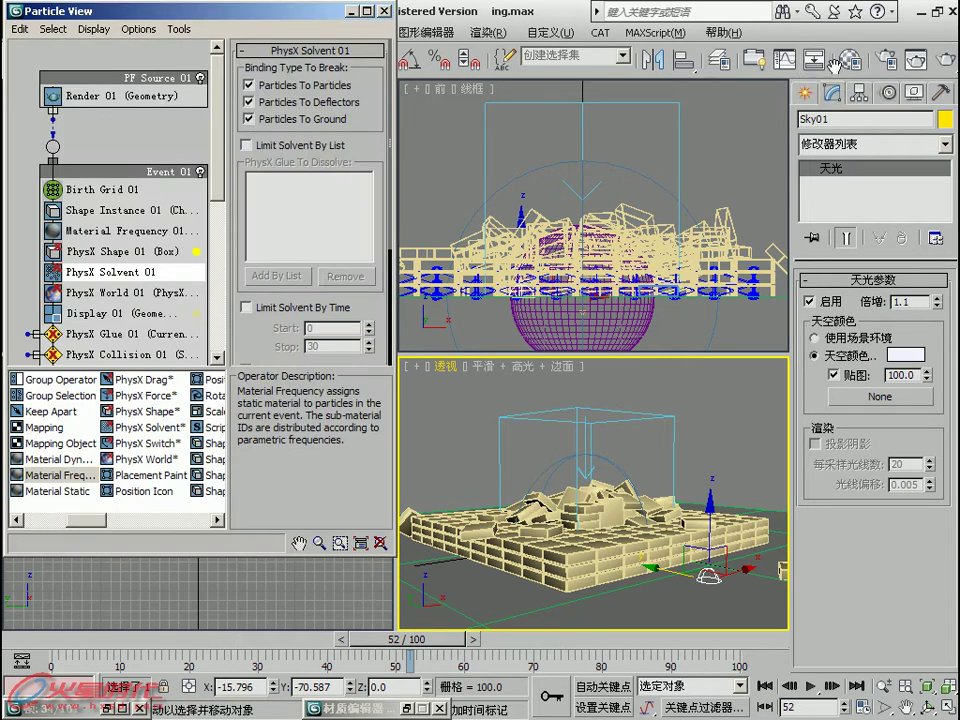
pyautogui.press('m')
pyautogui.moveTo(293, 72); pyautogui.dragTo(663, 17)
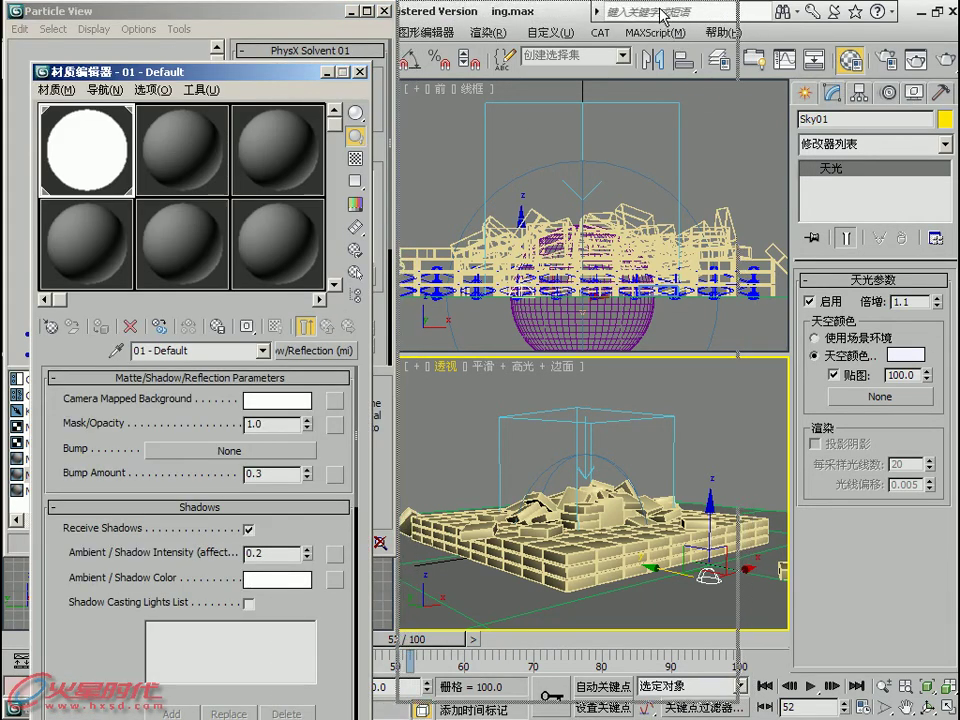
pyautogui.click(553, 90)
# Step: Make slot 02 a Multi/Sub-Object material with 5 sub-materials and open Material #26
pyautogui.click(685, 288)
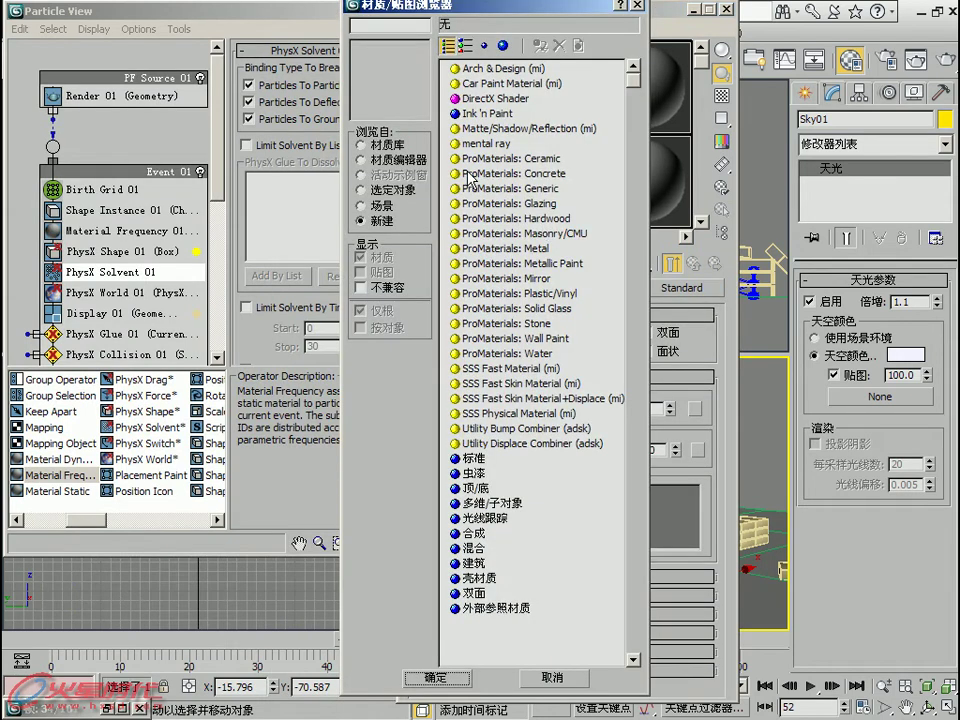
pyautogui.doubleClick(490, 68)
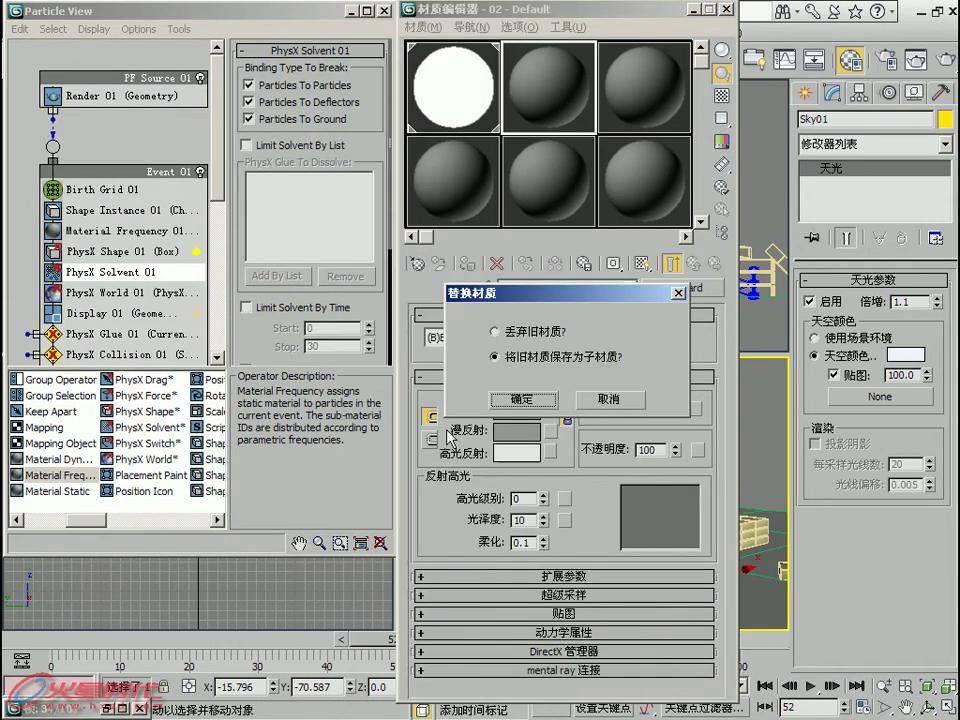
pyautogui.click(512, 398)
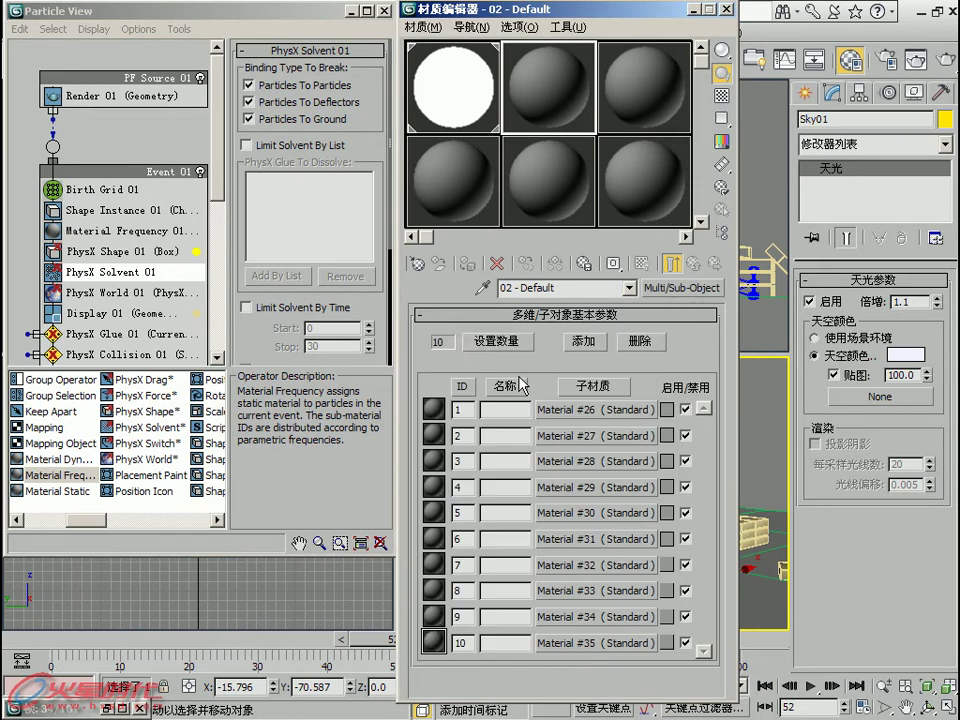
pyautogui.click(497, 340)
pyautogui.write('5')
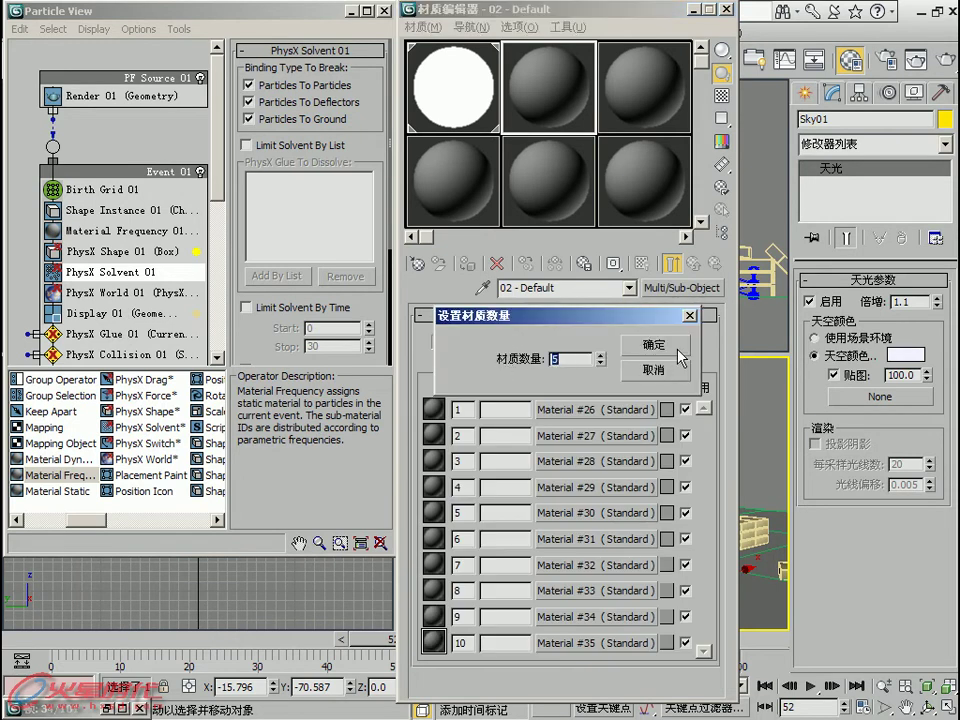
pyautogui.click(652, 344)
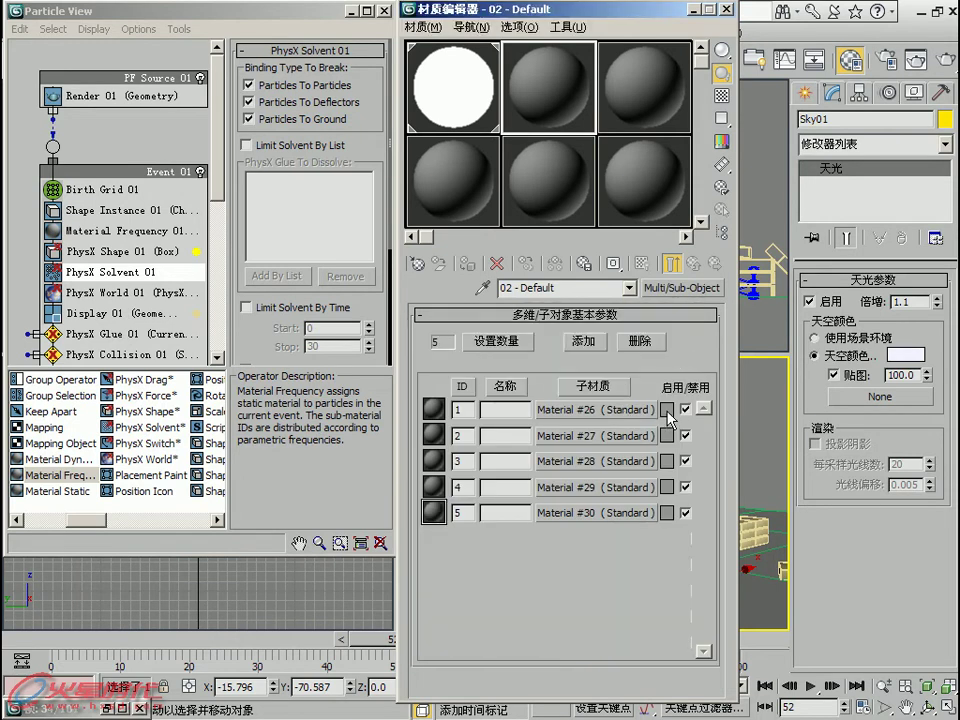
pyautogui.click(637, 412)
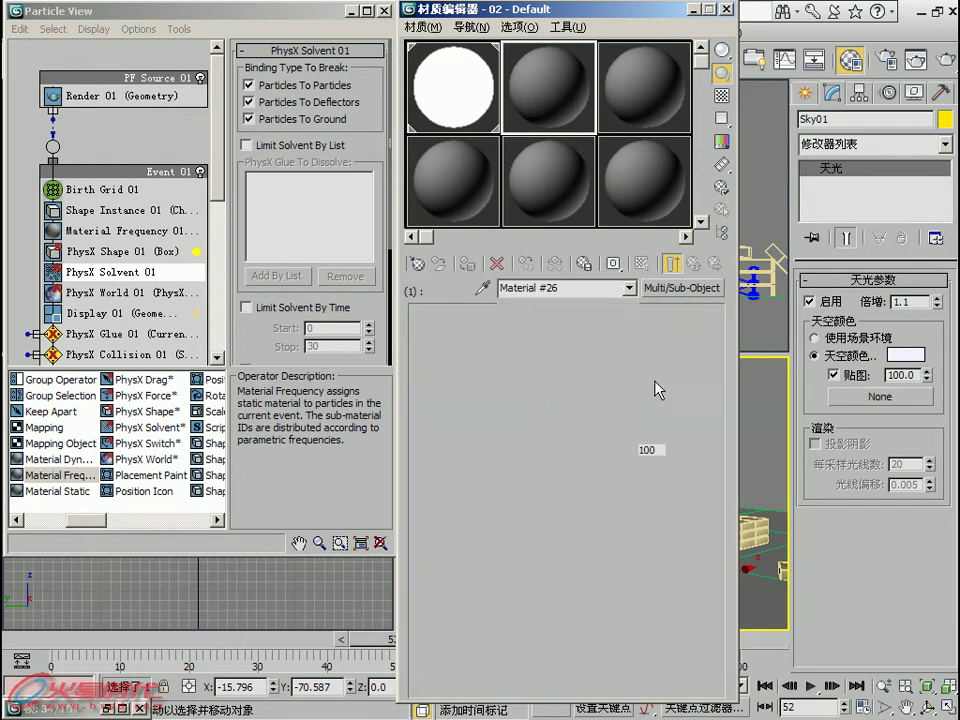
# Step: Change Material #26 to Car Paint Material (mi) and reset its Flake Weight to 0 in an enlarged preview
pyautogui.click(686, 291)
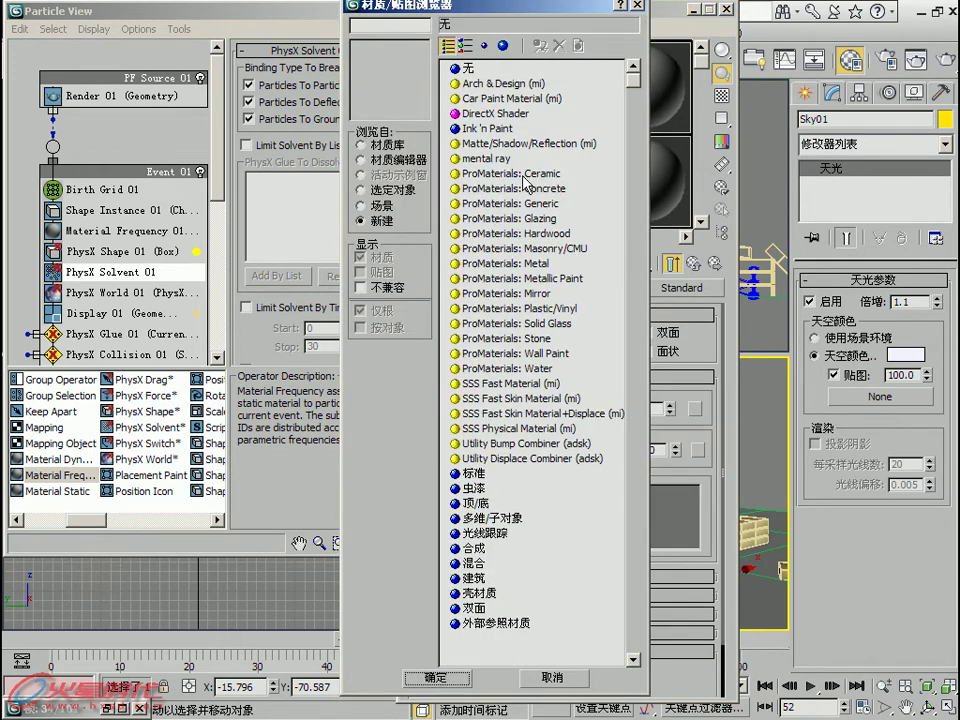
pyautogui.doubleClick(497, 113)
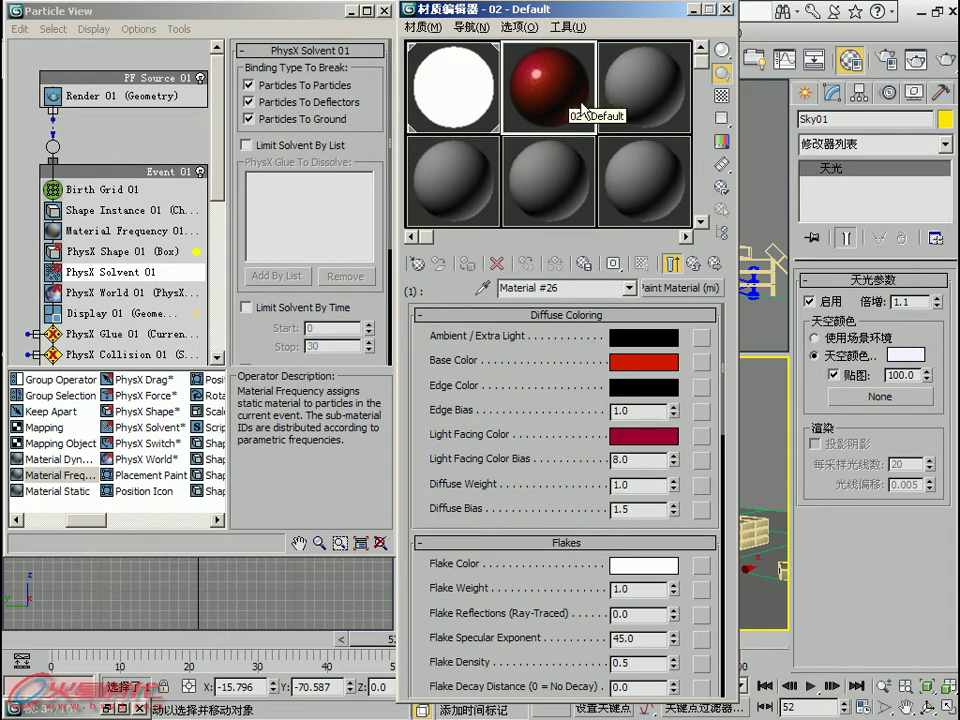
pyautogui.doubleClick(548, 76)
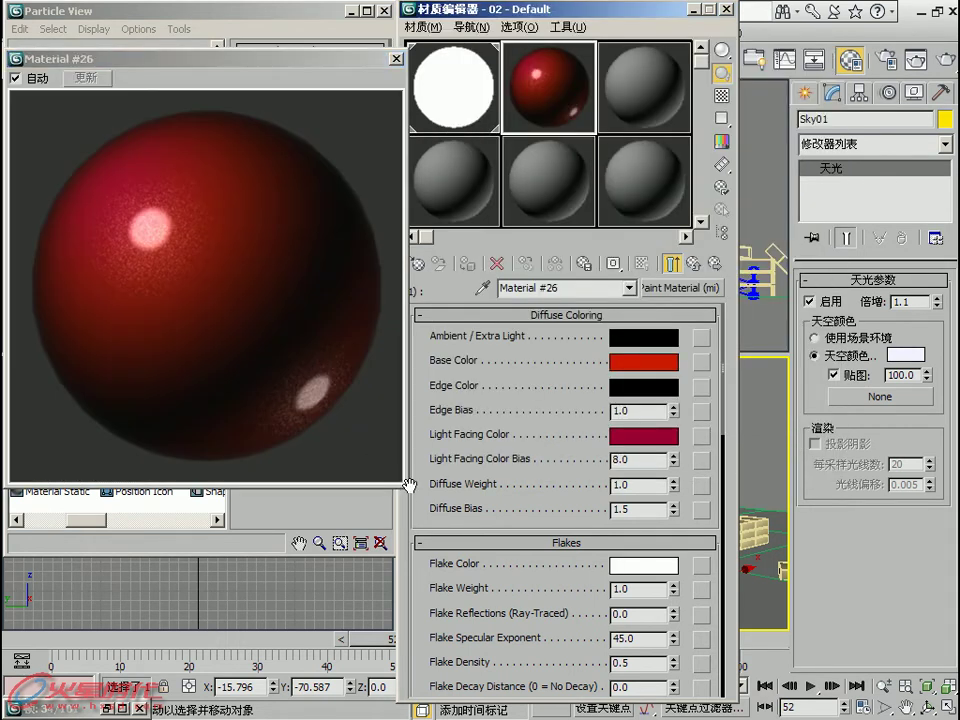
pyautogui.moveTo(409, 485); pyautogui.dragTo(367, 443)
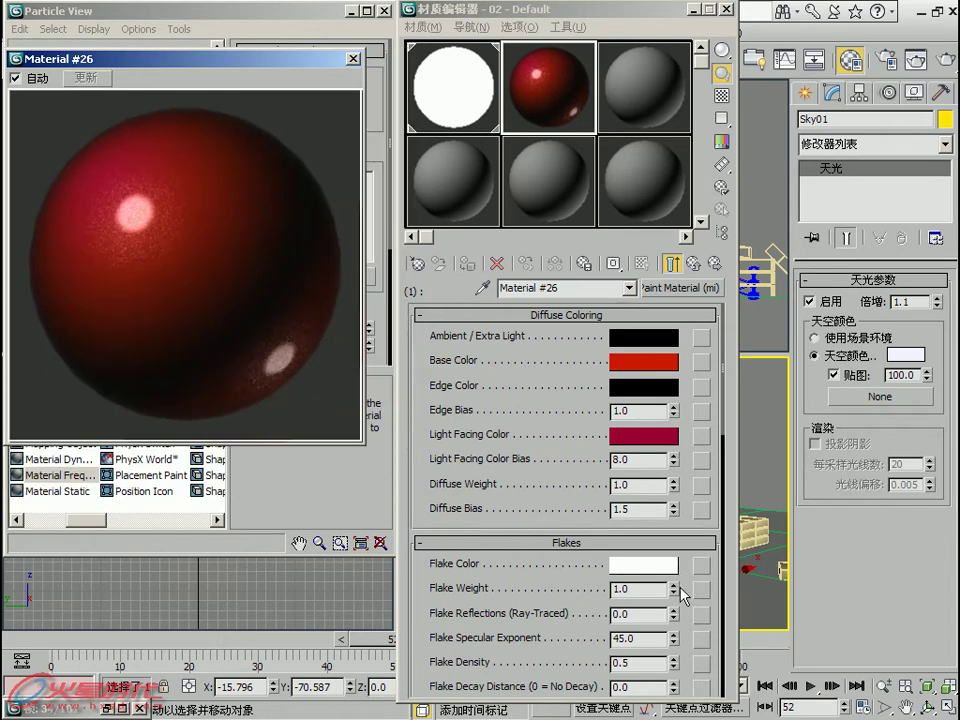
pyautogui.rightClick(673, 589)
# Step: Turn on the checkered sample background for Material #26
pyautogui.click(352, 60)
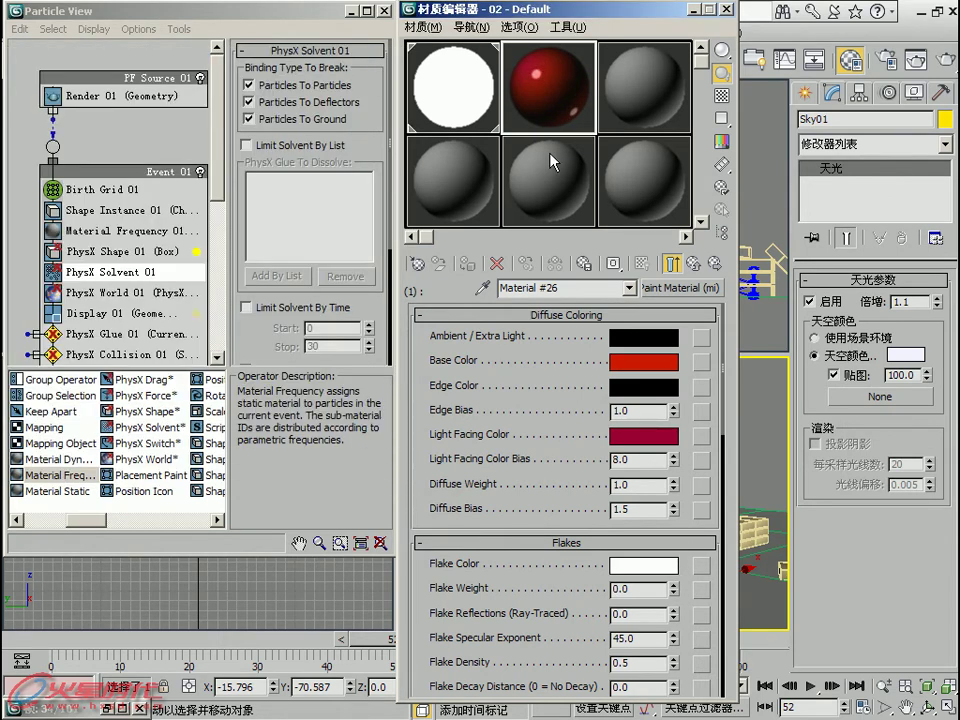
pyautogui.click(721, 96)
pyautogui.doubleClick(548, 87)
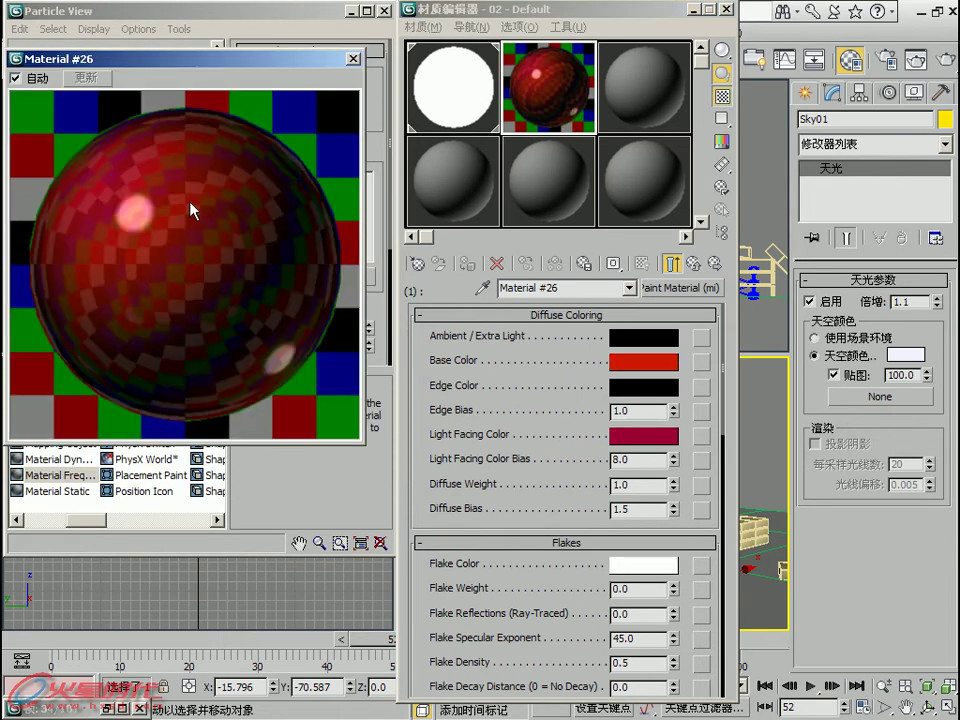
pyautogui.click(354, 59)
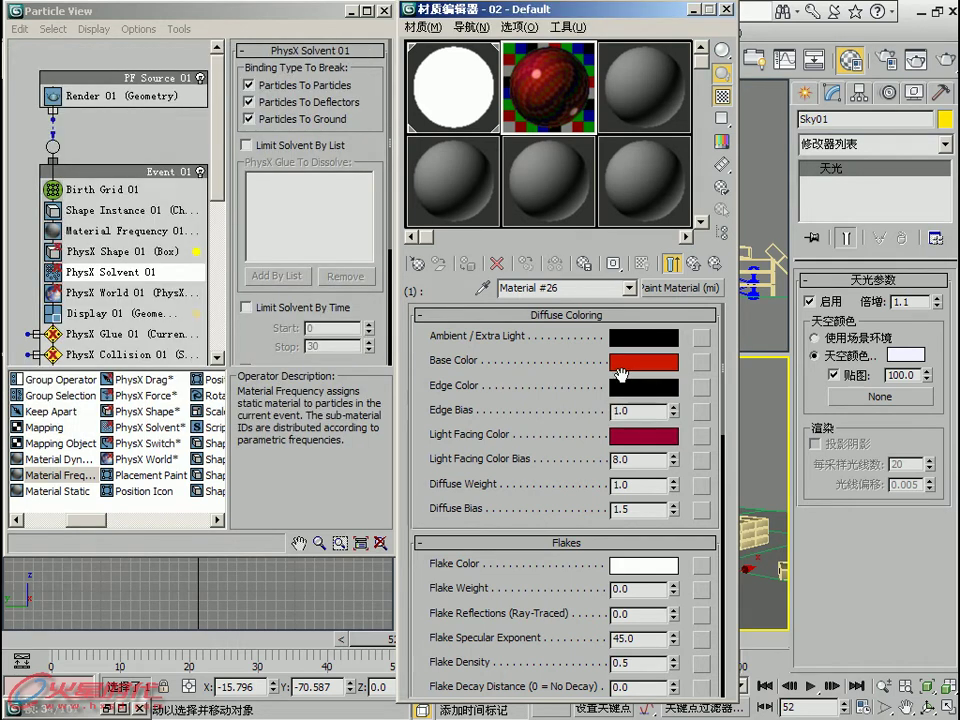
# Step: Set the car paint Base Color to orange, then darken it
pyautogui.click(622, 362)
pyautogui.click(390, 116)
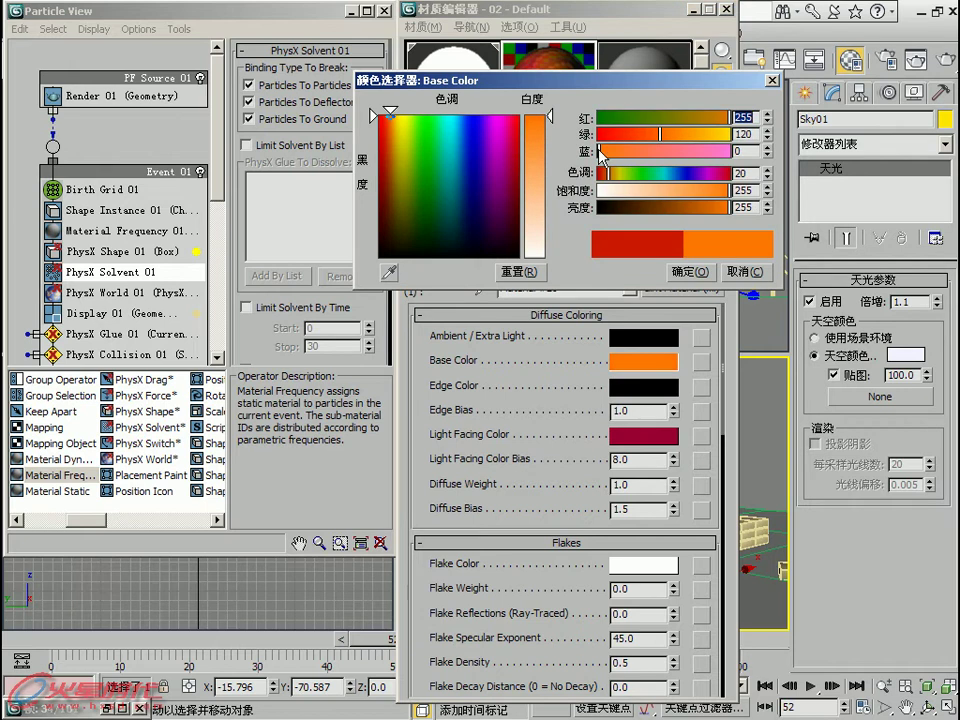
pyautogui.click(679, 273)
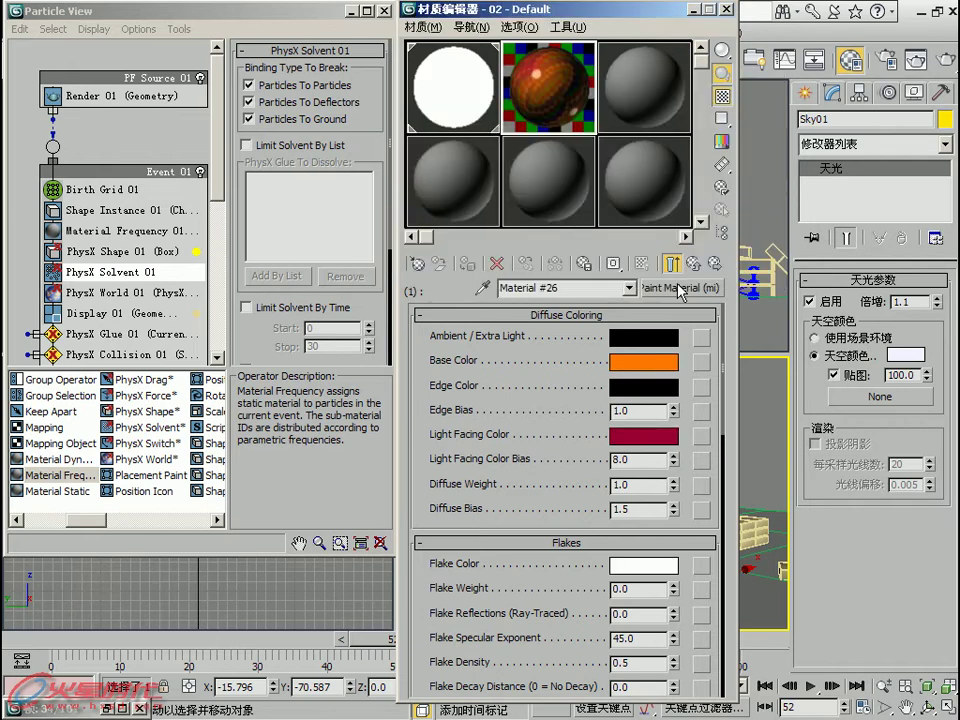
pyautogui.click(637, 375)
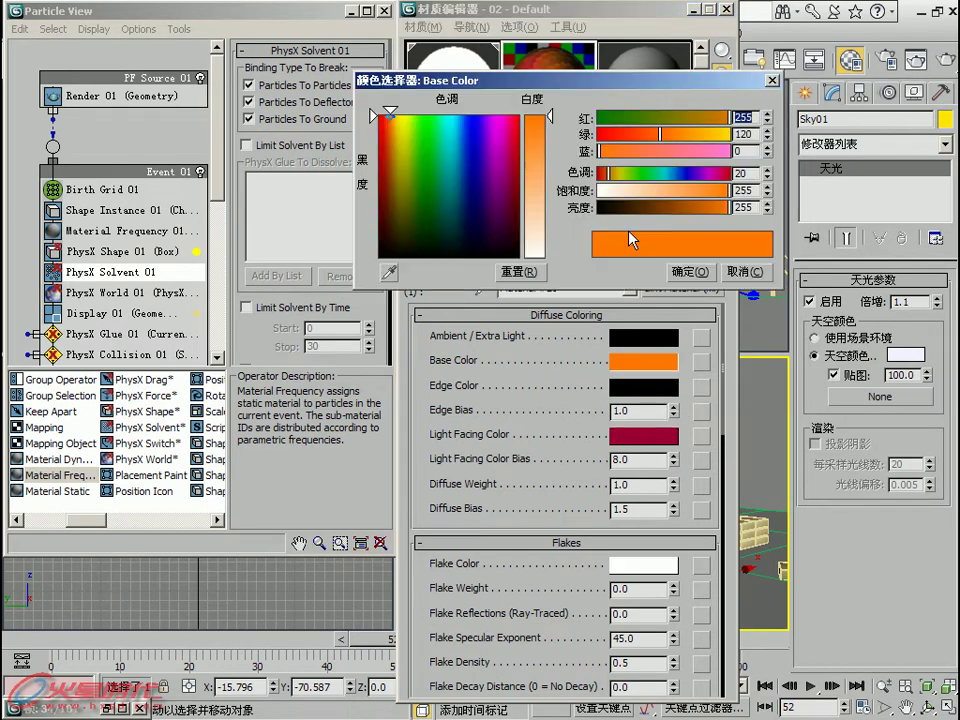
pyautogui.moveTo(722, 216); pyautogui.dragTo(707, 209)
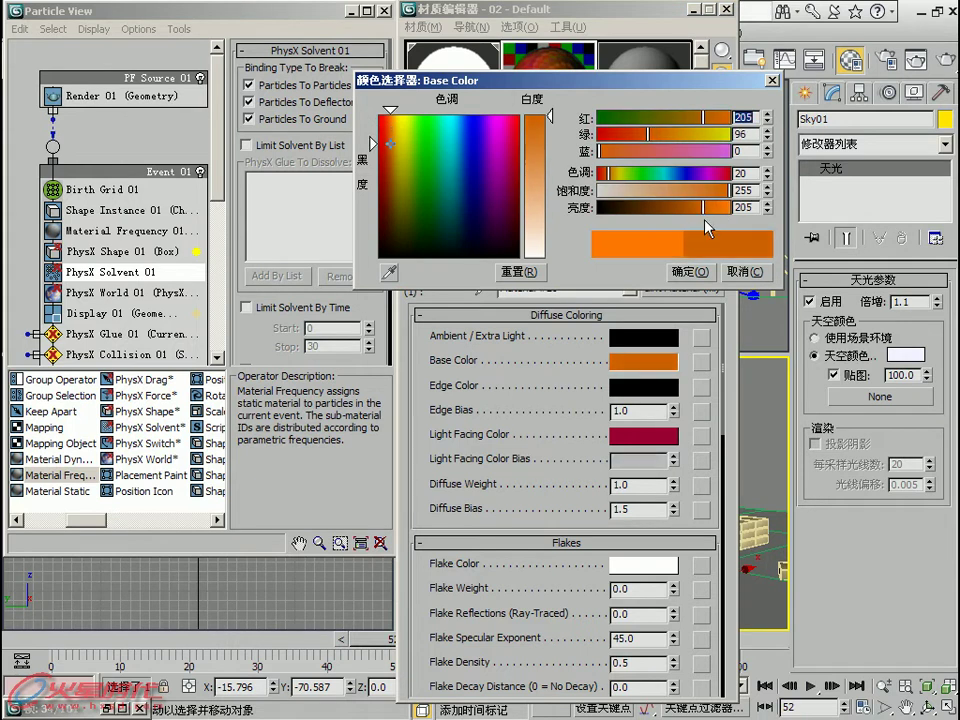
pyautogui.click(698, 271)
# Step: Copy the orange base colour to Light Facing Color and brighten it
pyautogui.moveTo(655, 361); pyautogui.dragTo(655, 436)
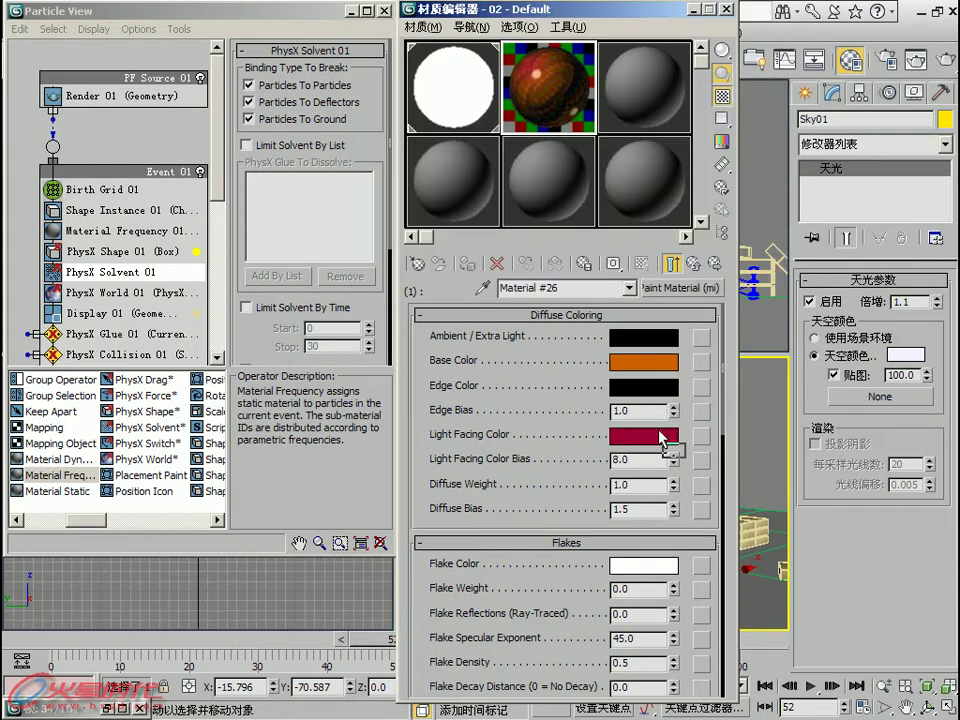
pyautogui.click(556, 362)
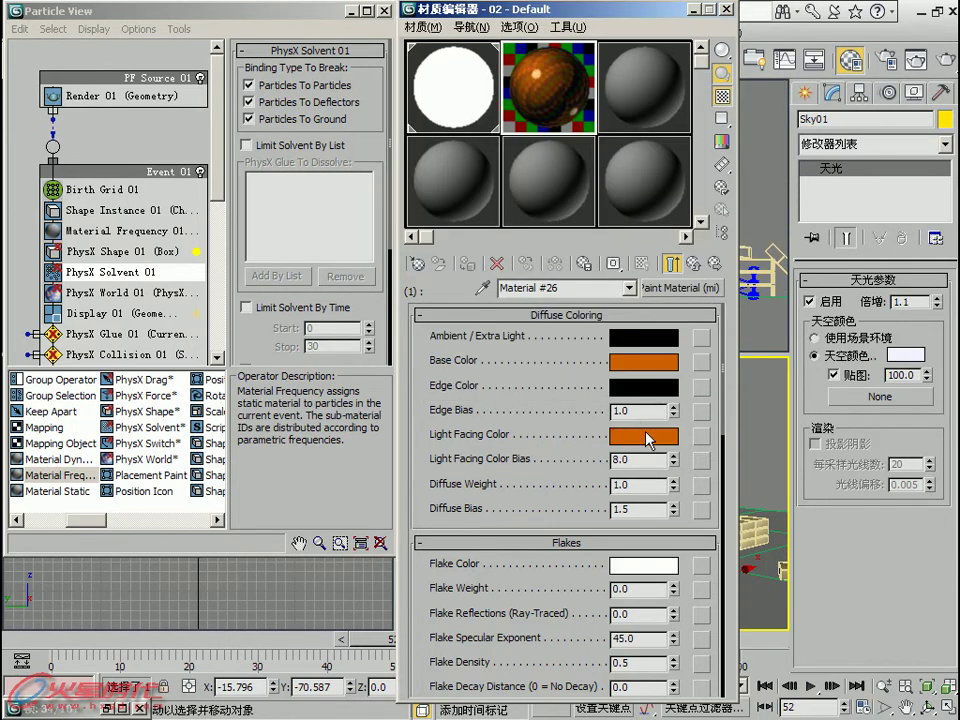
pyautogui.click(638, 430)
pyautogui.moveTo(705, 207); pyautogui.dragTo(738, 207)
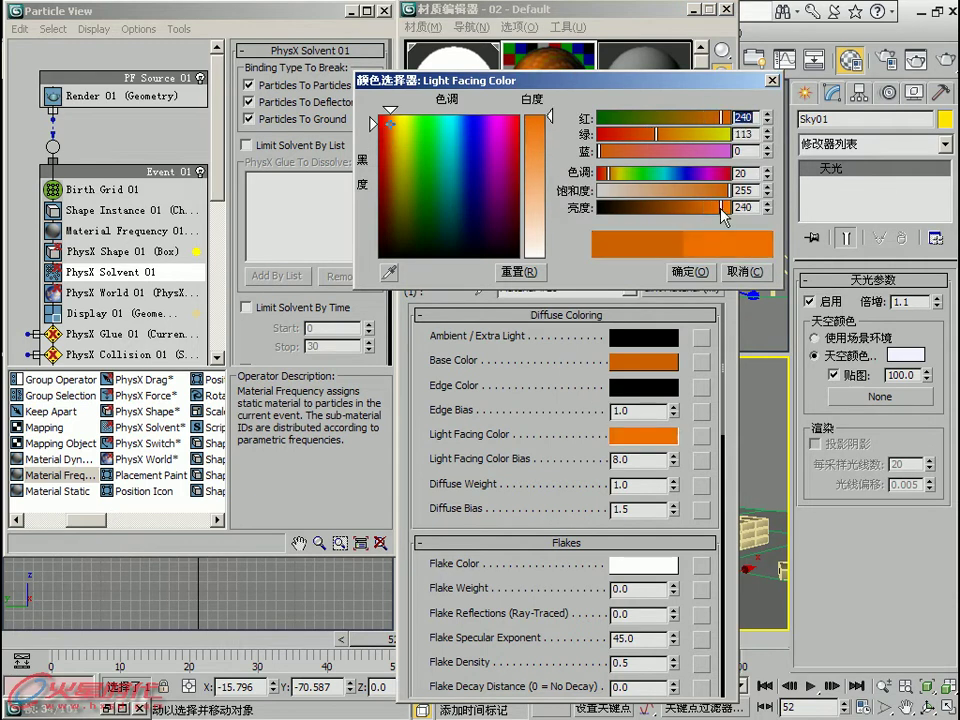
pyautogui.click(689, 271)
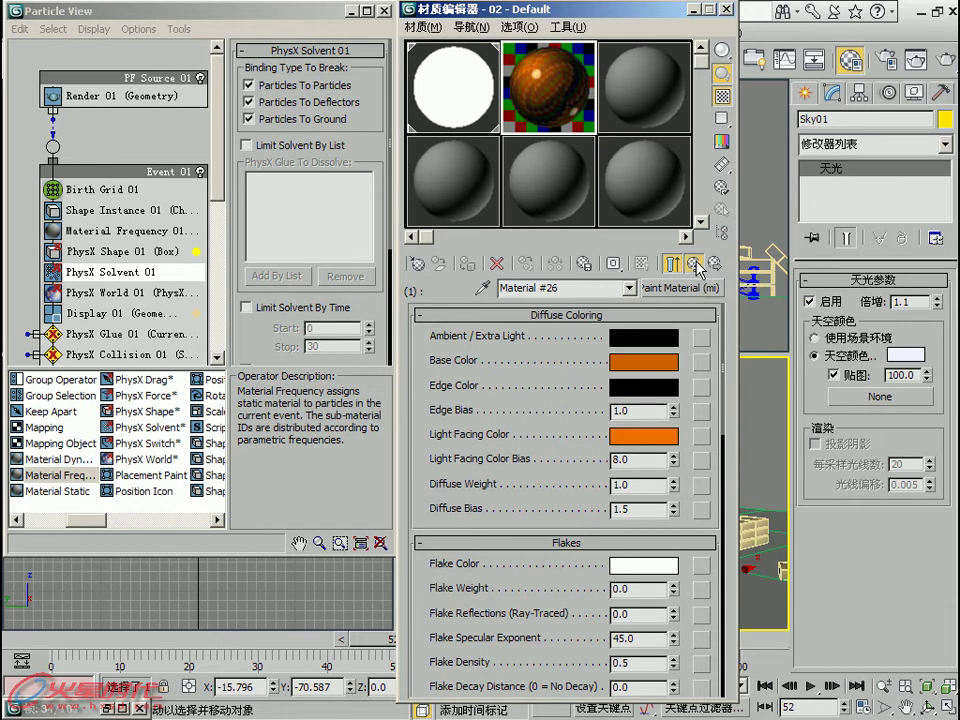
# Step: Return to 02 - Default and copy the orange car paint into sub-materials 2 through 5
pyautogui.click(613, 263)
pyautogui.moveTo(595, 409); pyautogui.dragTo(595, 487)
pyautogui.click(540, 353)
pyautogui.click(525, 409)
pyautogui.click(515, 405)
pyautogui.click(525, 410)
pyautogui.moveTo(581, 487); pyautogui.dragTo(565, 513)
pyautogui.click(525, 406)
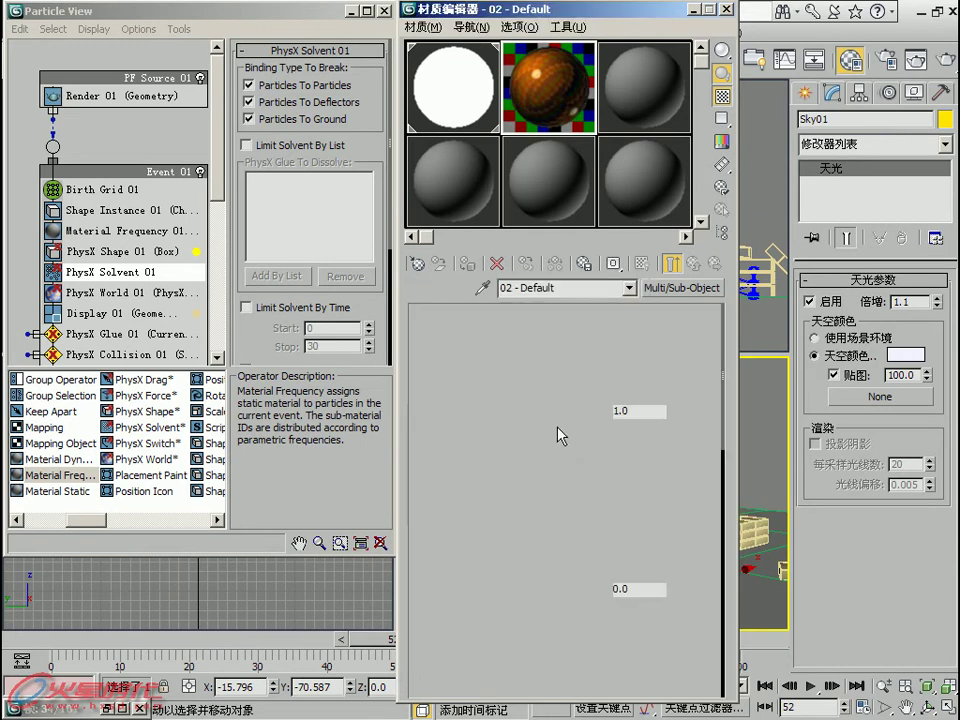
# Step: Set sub-material 2's Base Color to dark green
pyautogui.click(623, 368)
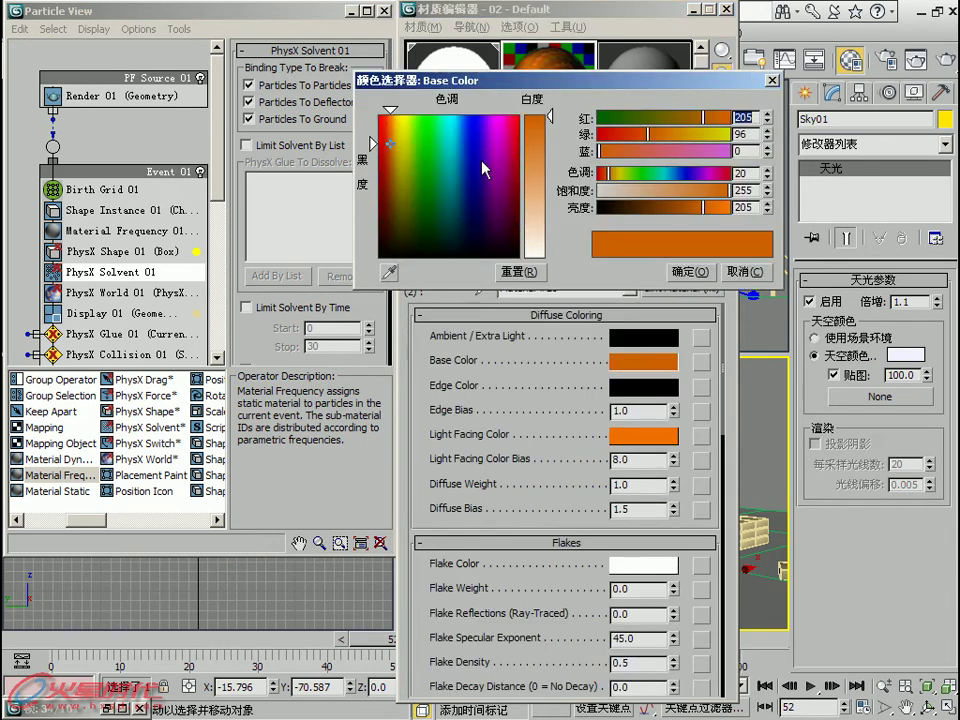
pyautogui.click(427, 142)
pyautogui.moveTo(372, 142); pyautogui.dragTo(369, 189)
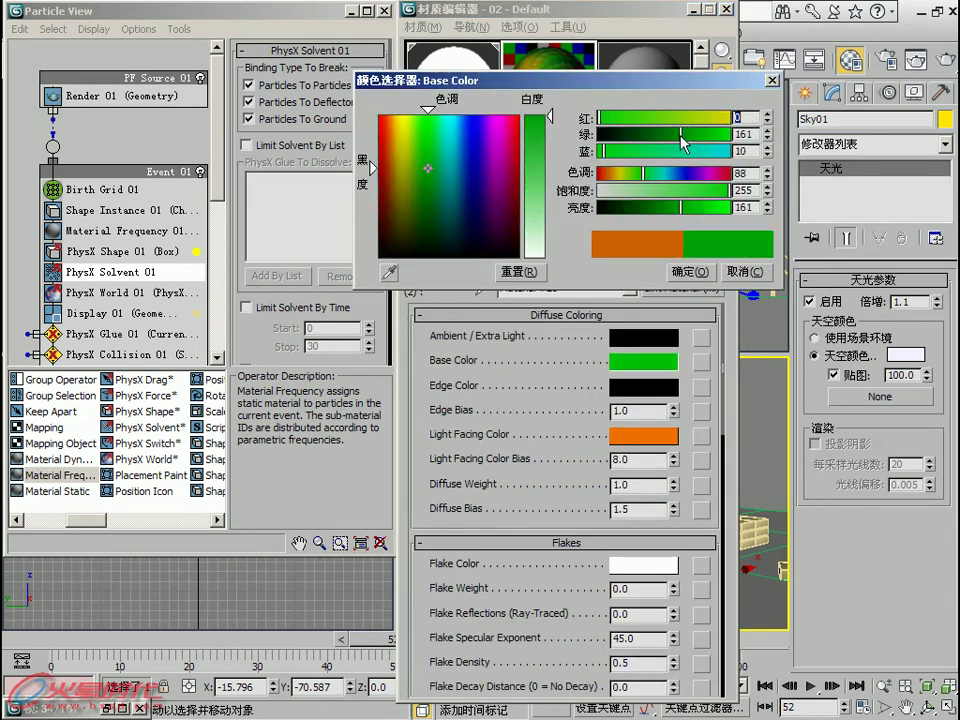
pyautogui.click(687, 271)
# Step: Copy the green to Light Facing Color, then darken the base green slightly
pyautogui.rightClick(668, 362)
pyautogui.click(685, 369)
pyautogui.rightClick(666, 436)
pyautogui.click(683, 456)
pyautogui.click(648, 438)
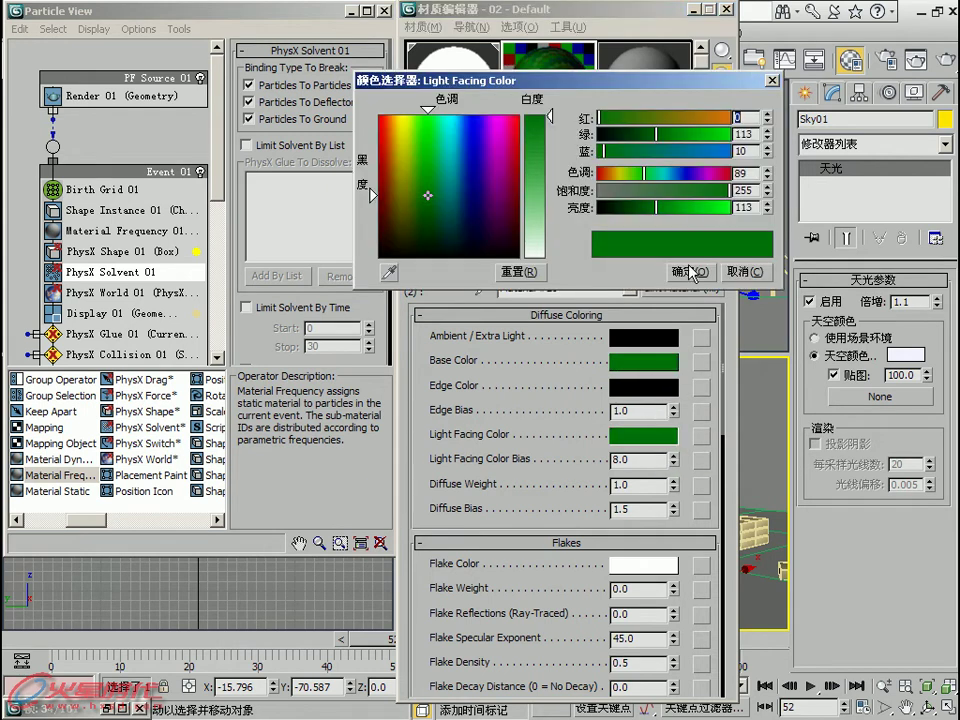
pyautogui.click(700, 271)
pyautogui.click(643, 361)
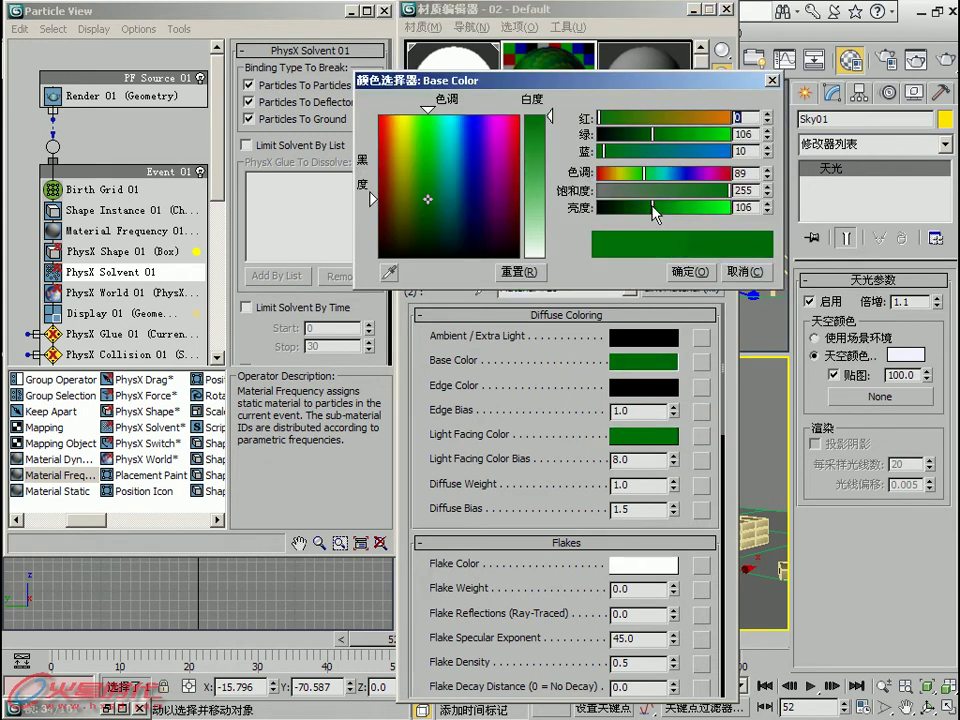
pyautogui.click(684, 271)
pyautogui.click(696, 265)
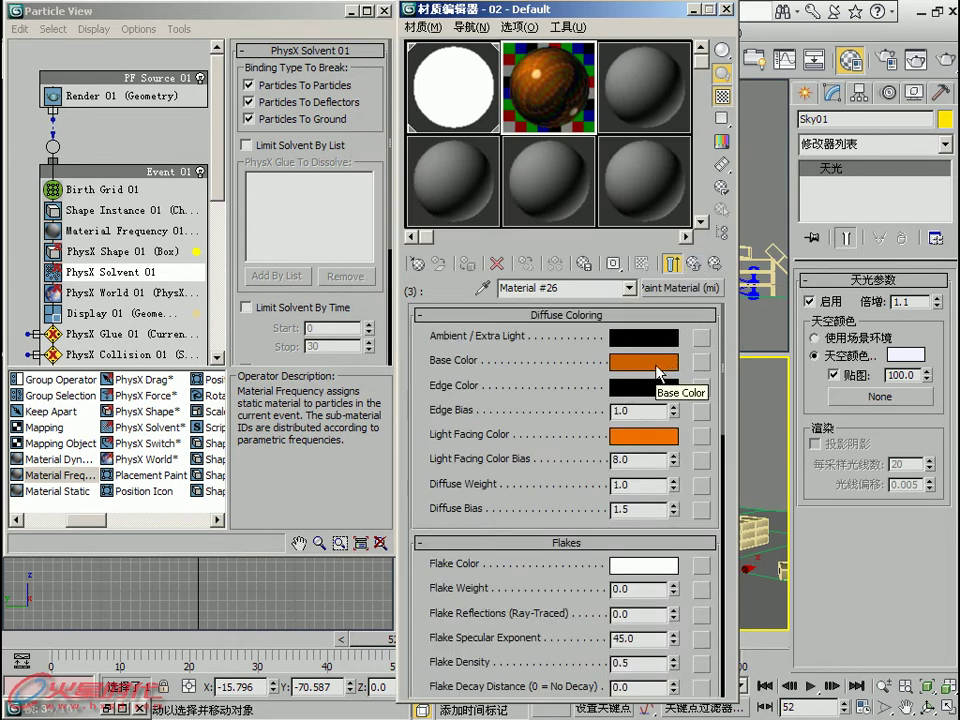
# Step: Give sub-material 3 a light grey base (211) and a near-white light-facing colour (248)
pyautogui.click(657, 371)
pyautogui.moveTo(548, 181); pyautogui.dragTo(549, 256)
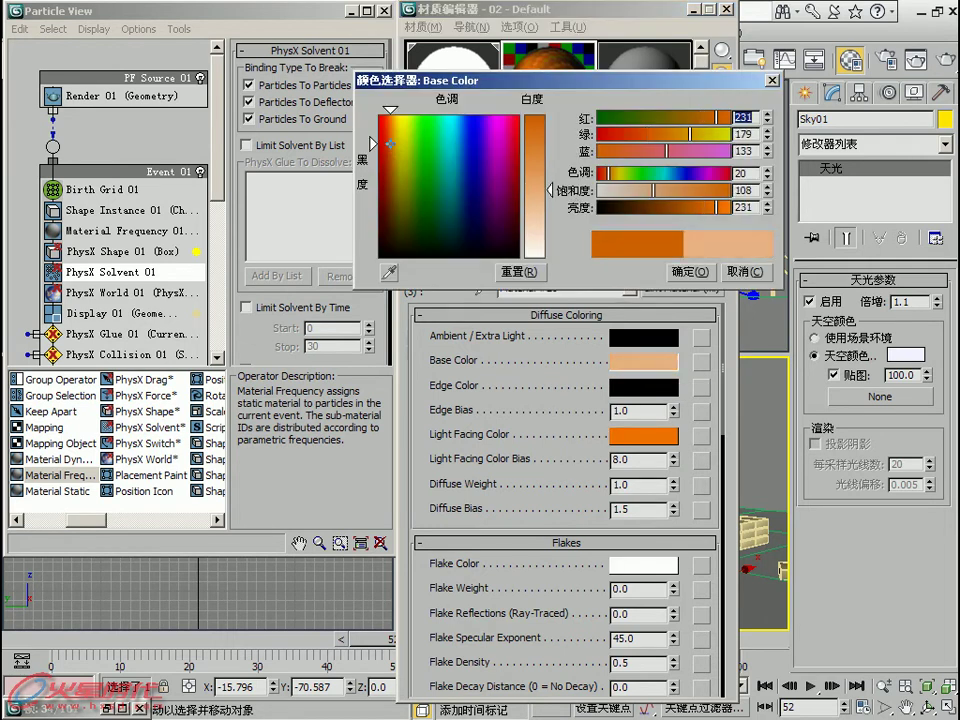
pyautogui.moveTo(728, 207); pyautogui.dragTo(709, 207)
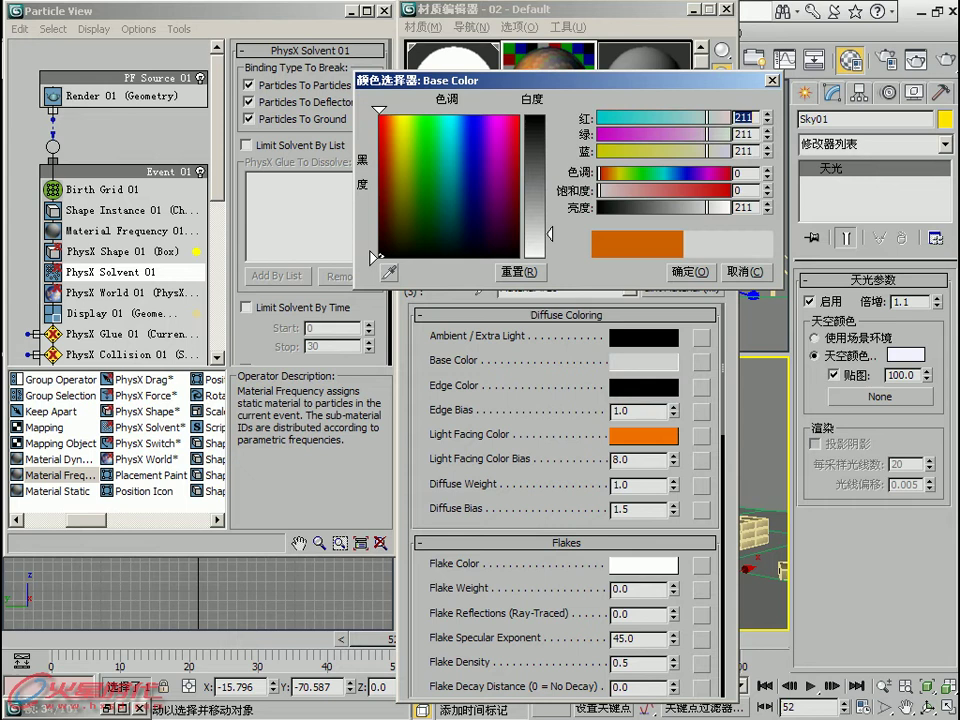
pyautogui.click(695, 271)
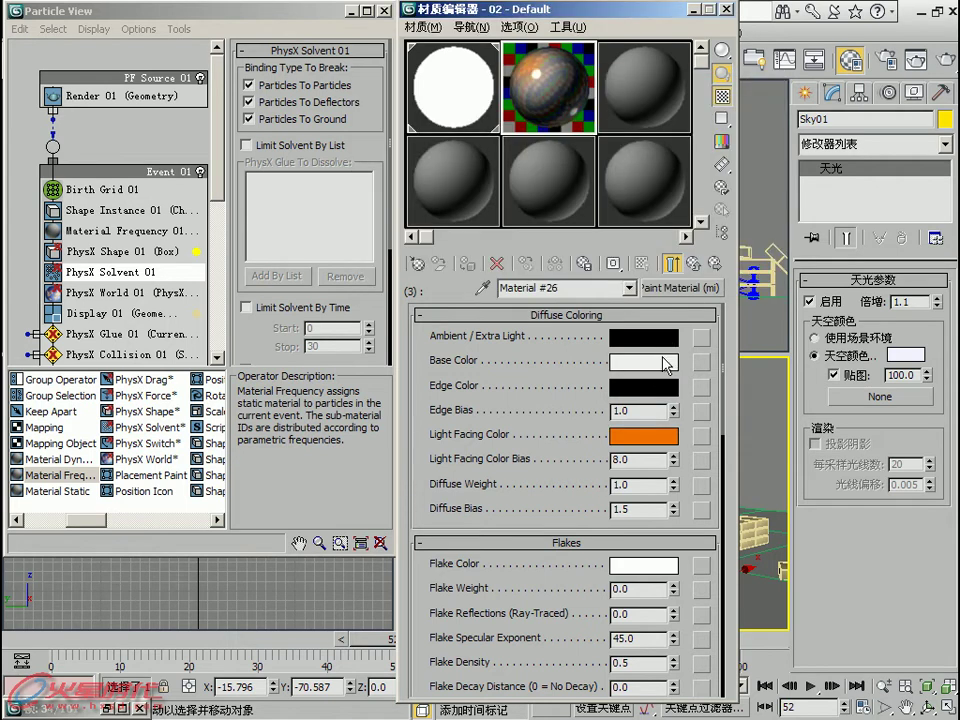
pyautogui.moveTo(643, 362); pyautogui.dragTo(662, 447)
pyautogui.click(557, 358)
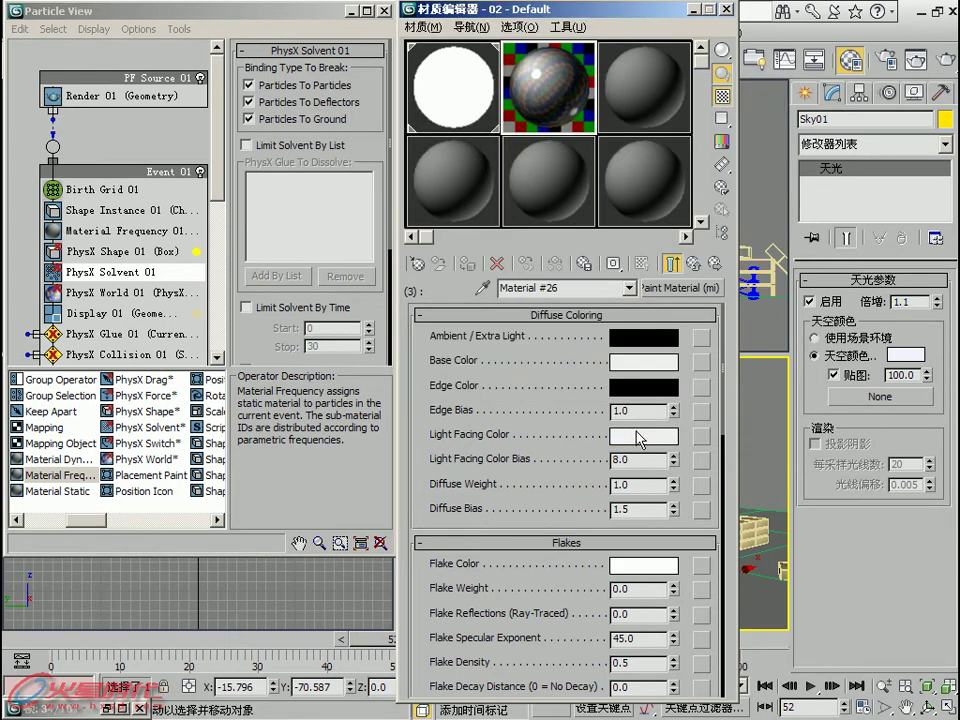
pyautogui.click(636, 435)
pyautogui.moveTo(725, 207); pyautogui.dragTo(729, 207)
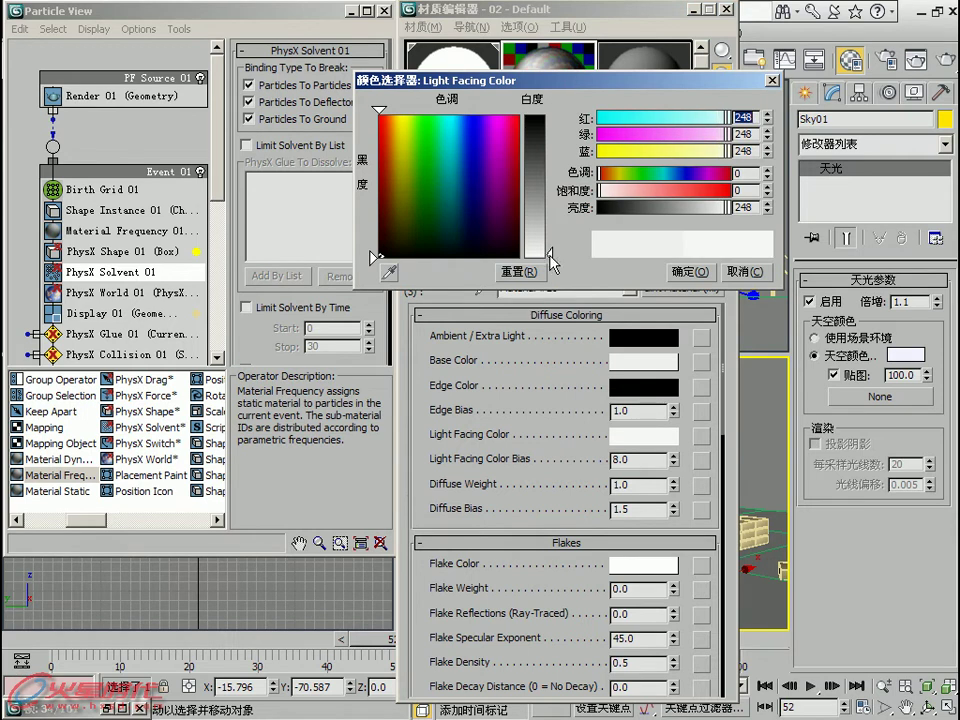
pyautogui.click(688, 271)
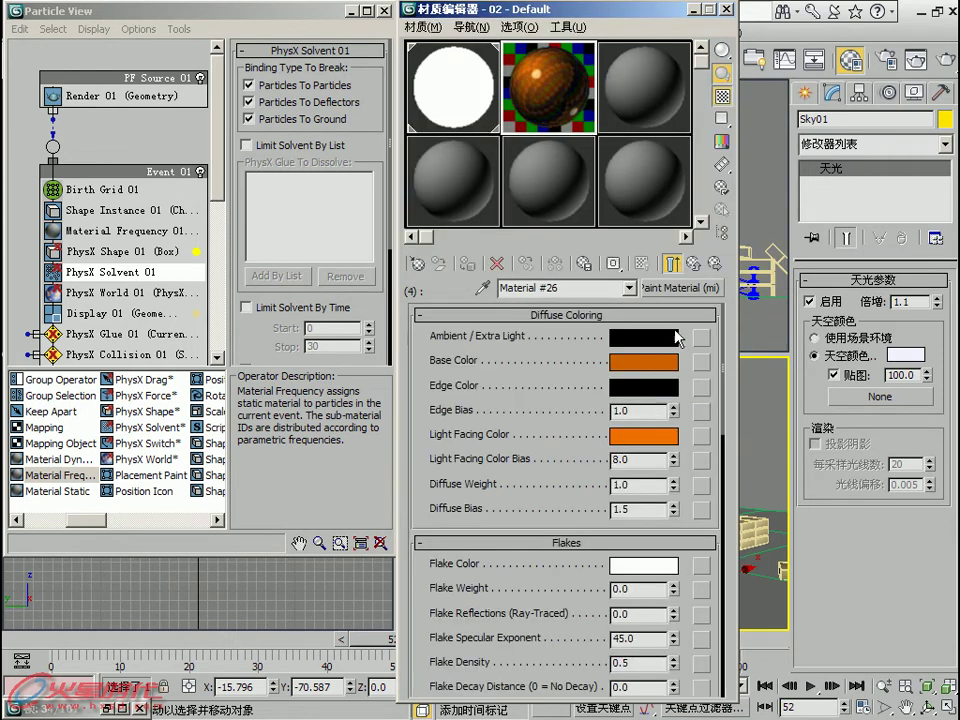
# Step: Change sub-material 4 to a Car Paint Material (mi), then open sub-material 5
pyautogui.click(692, 264)
pyautogui.moveTo(622, 487); pyautogui.dragTo(655, 370)
pyautogui.click(623, 490)
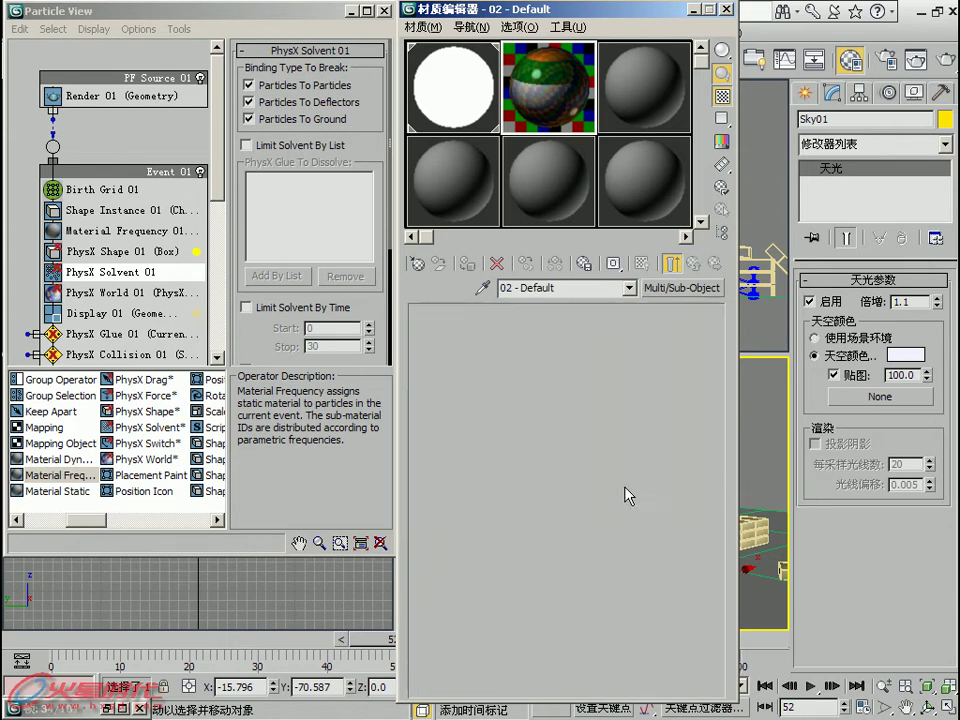
pyautogui.click(698, 289)
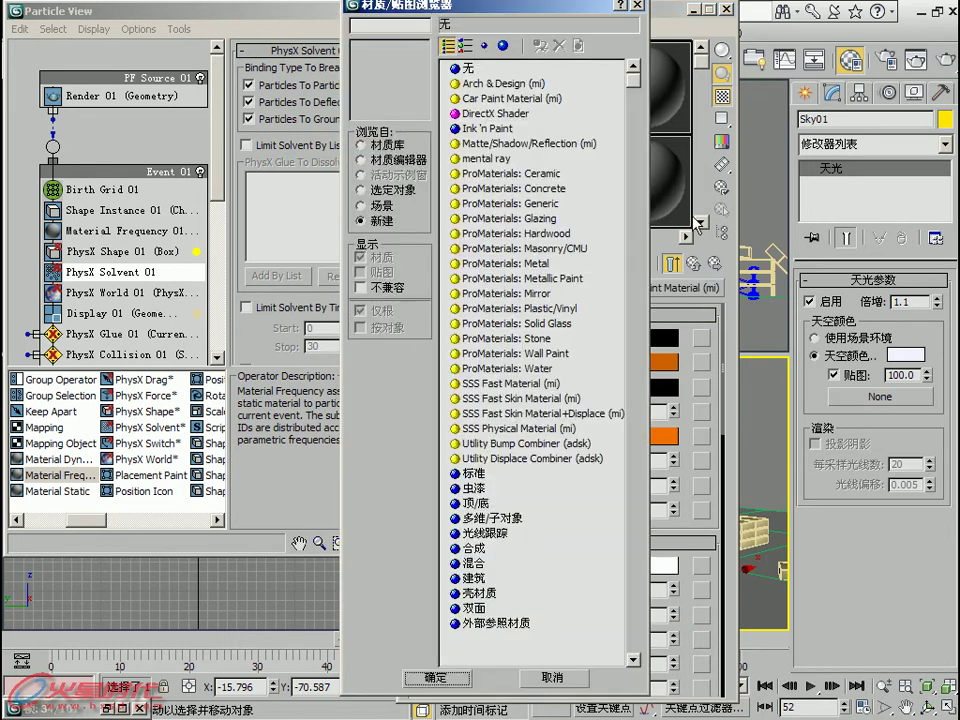
pyautogui.doubleClick(495, 113)
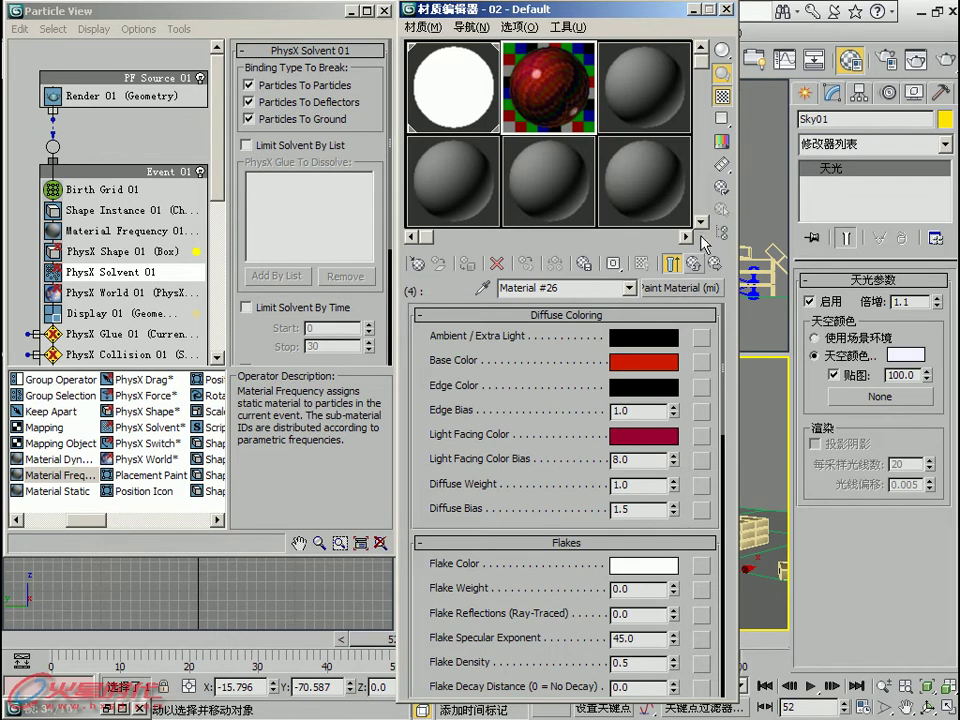
pyautogui.click(671, 263)
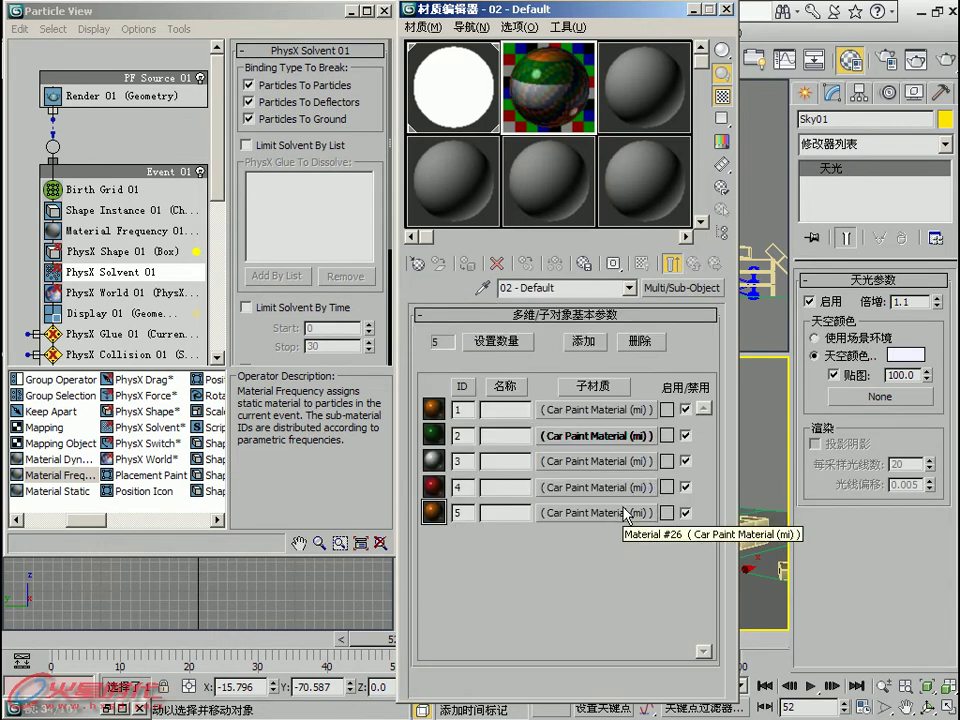
pyautogui.click(622, 513)
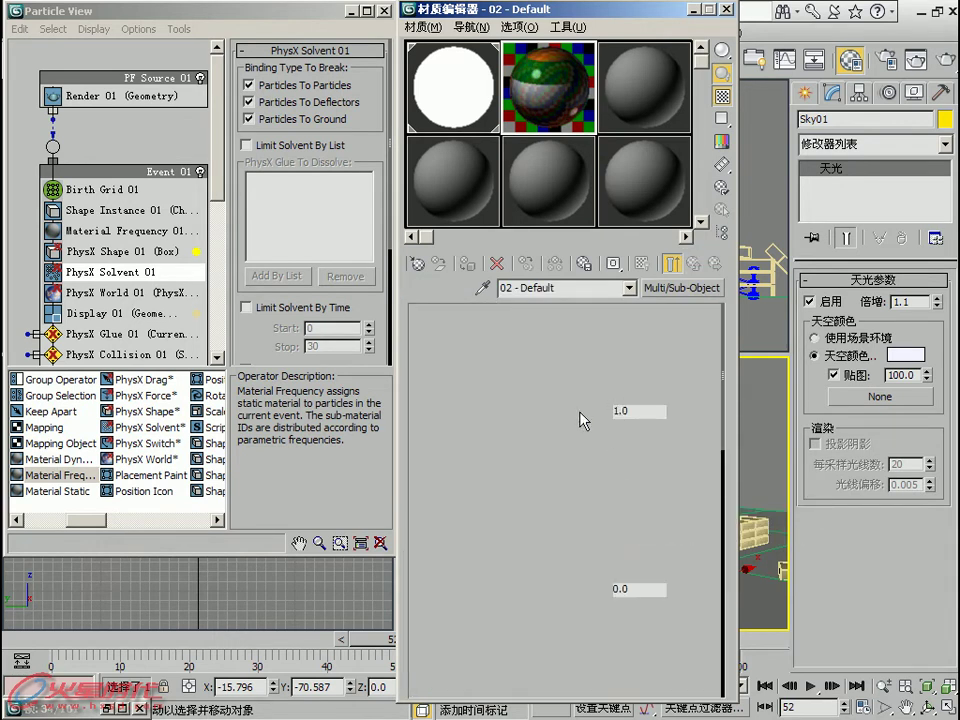
# Step: Change sub-material 5's Base Color from orange to dark blue
pyautogui.click(643, 361)
pyautogui.moveTo(514, 246); pyautogui.dragTo(463, 152)
pyautogui.moveTo(679, 205); pyautogui.dragTo(674, 208)
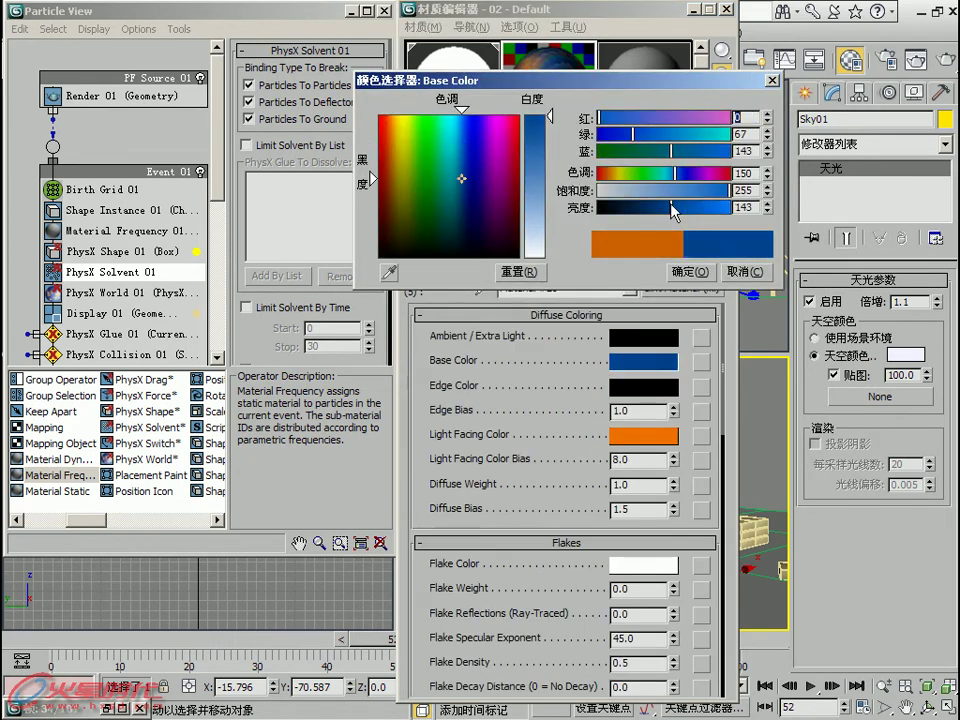
pyautogui.click(688, 272)
# Step: Copy the blue to Light Facing Color and brighten it
pyautogui.moveTo(660, 403); pyautogui.dragTo(660, 437)
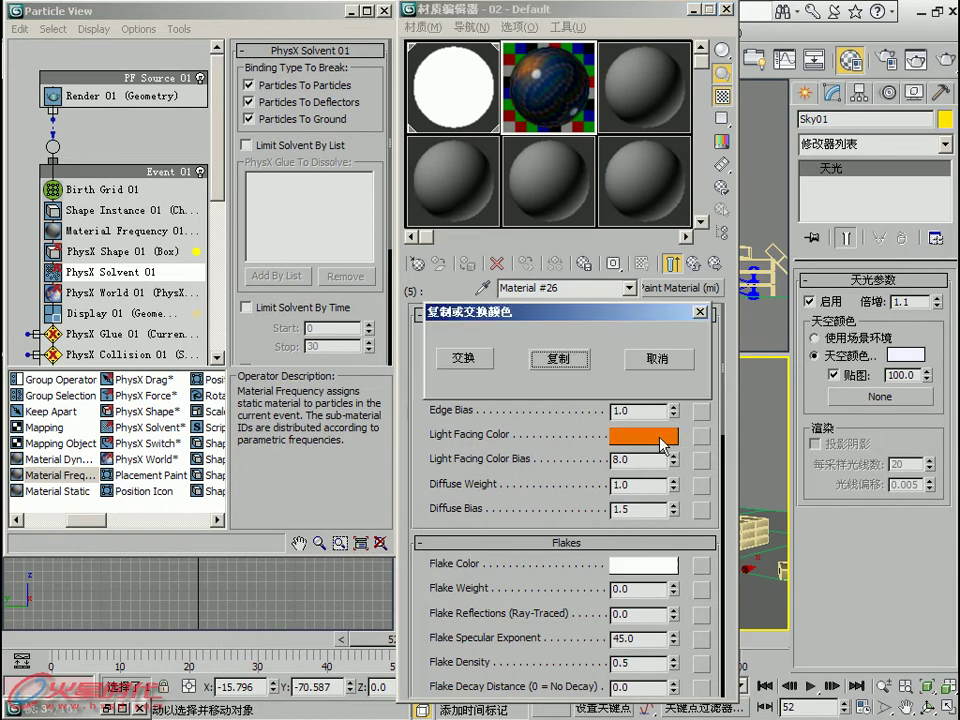
pyautogui.click(561, 358)
pyautogui.click(643, 435)
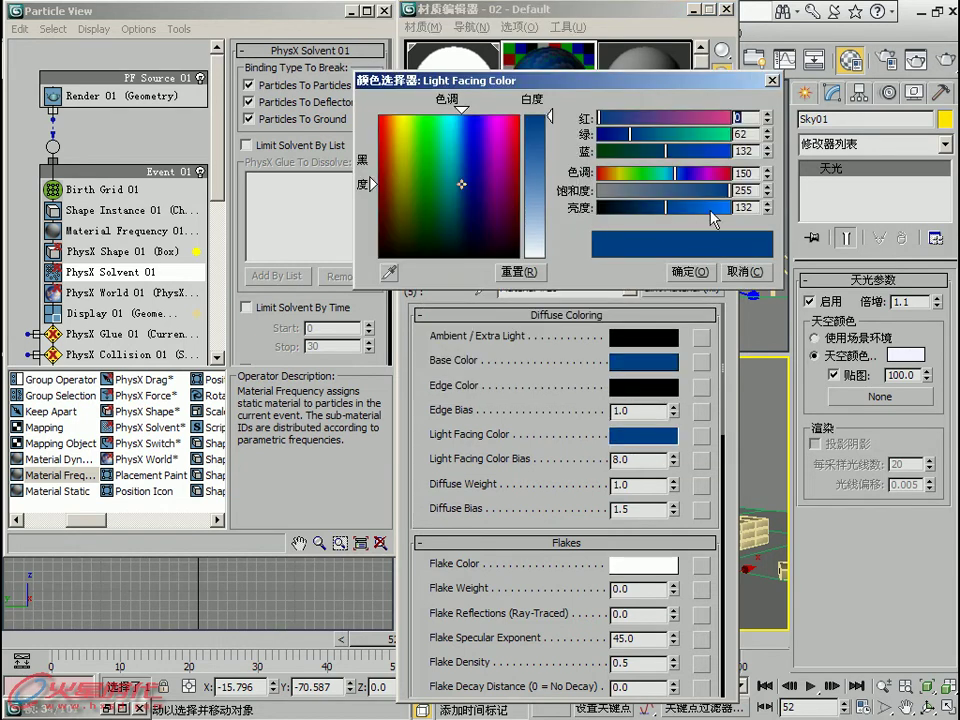
pyautogui.moveTo(461, 184); pyautogui.dragTo(461, 146)
pyautogui.click(690, 271)
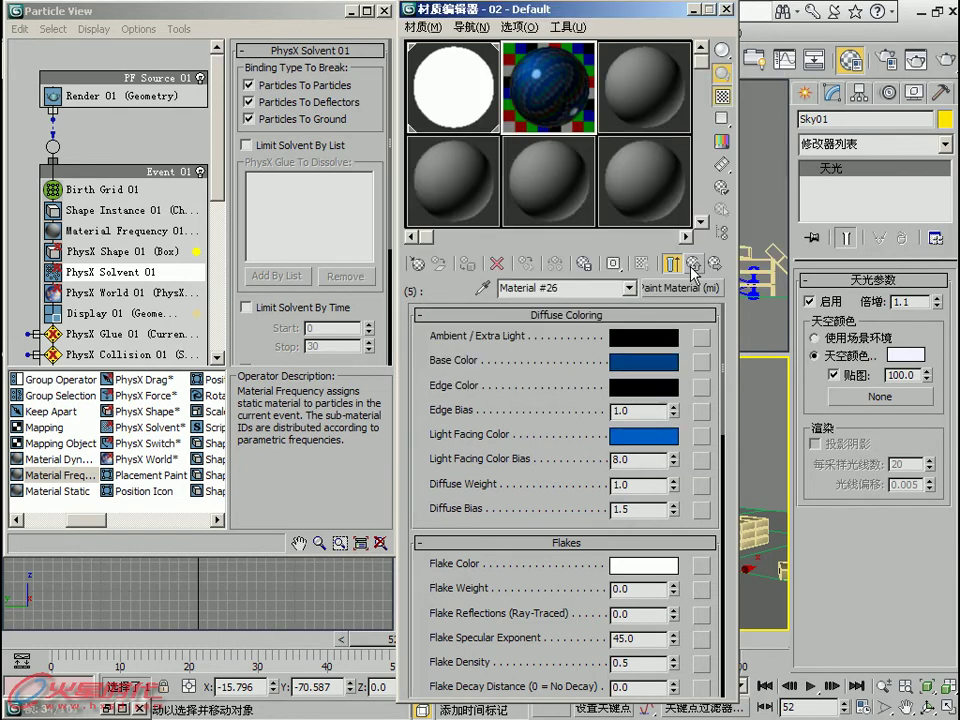
pyautogui.click(690, 268)
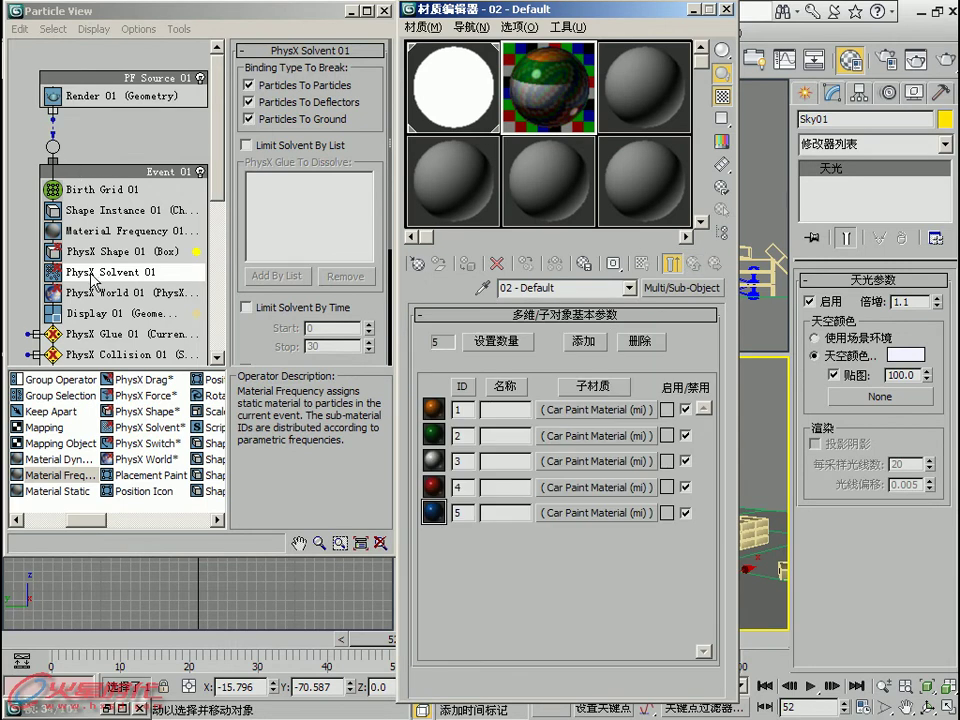
pyautogui.click(130, 230)
# Step: Assign 02 - Default to Material Frequency 01 as an instance, with Material IDs #1–#5 at 20
pyautogui.moveTo(512, 130); pyautogui.dragTo(348, 91)
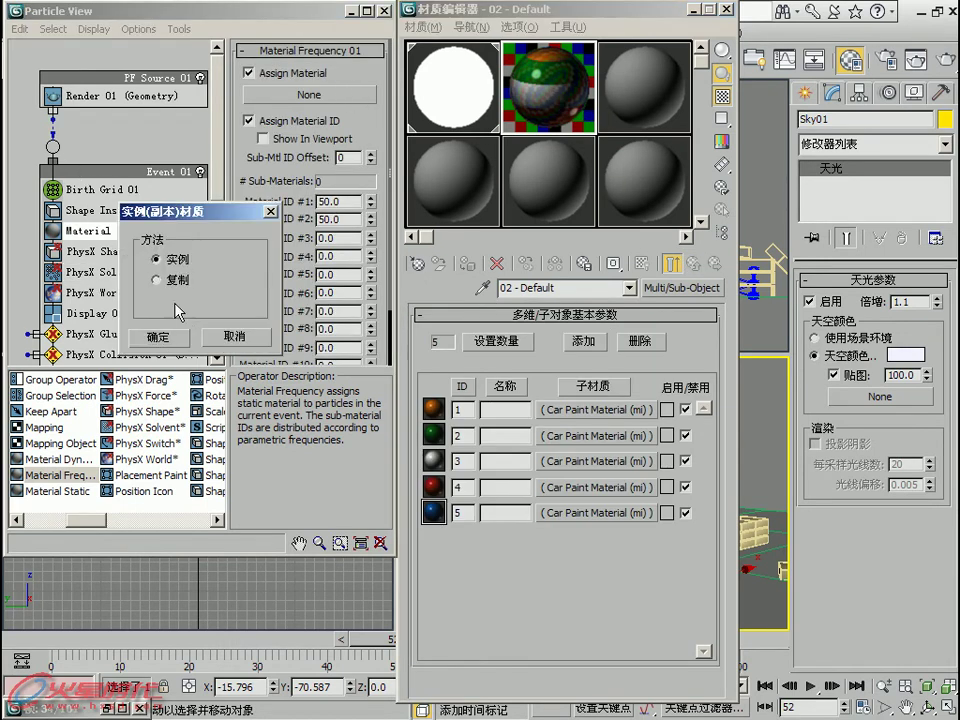
pyautogui.click(158, 336)
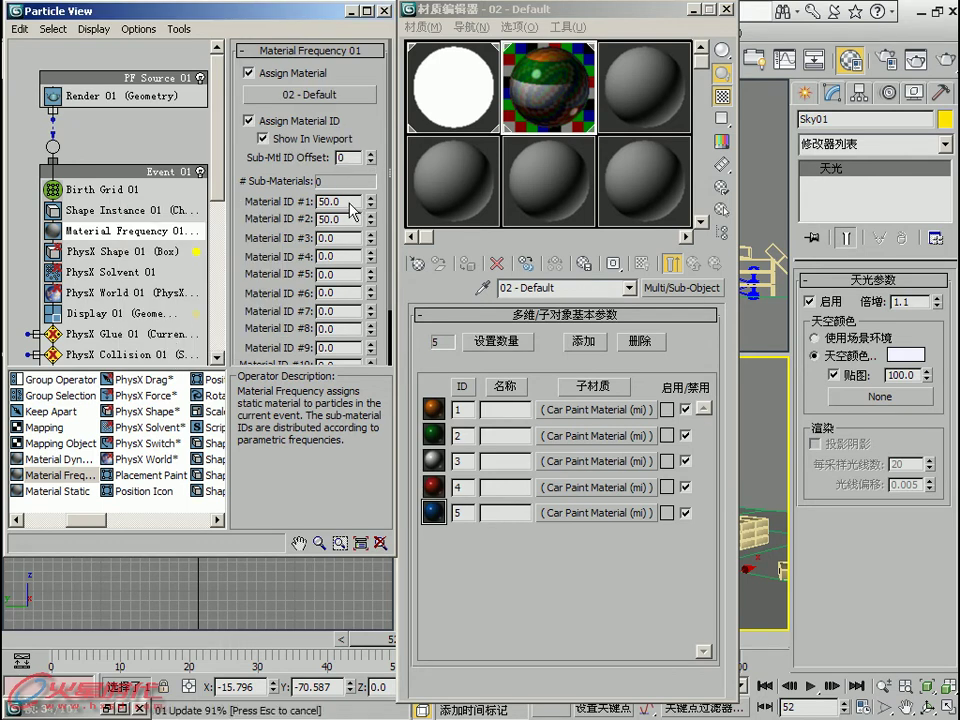
pyautogui.click(320, 201)
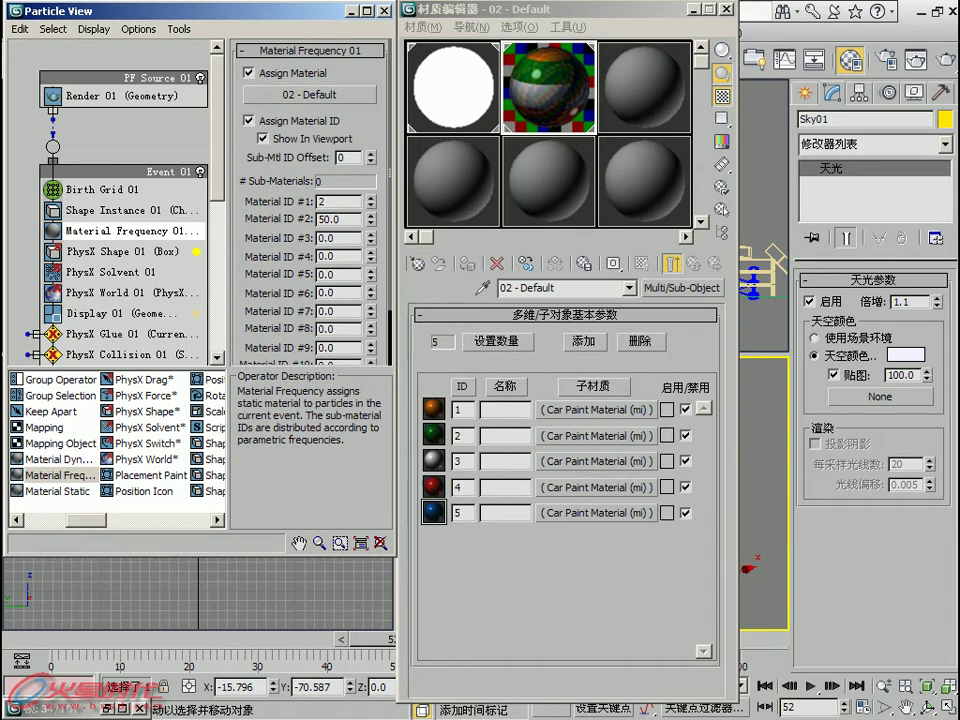
pyautogui.write('0')
pyautogui.press('Tab')
pyautogui.write('20')
pyautogui.press('Tab')
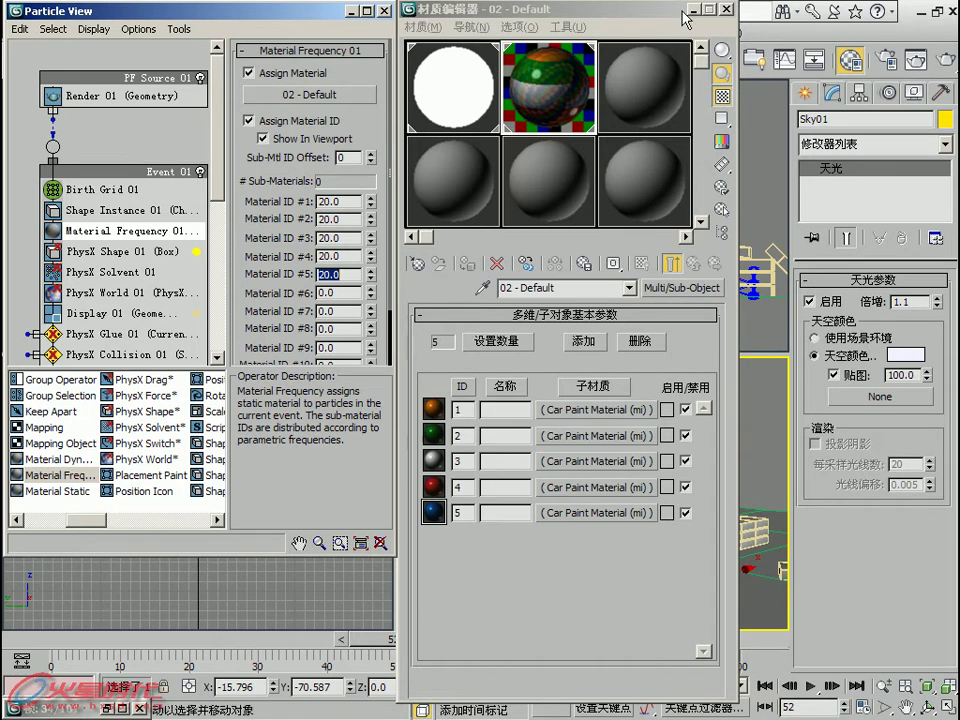
pyautogui.press('m')
pyautogui.click(702, 458)
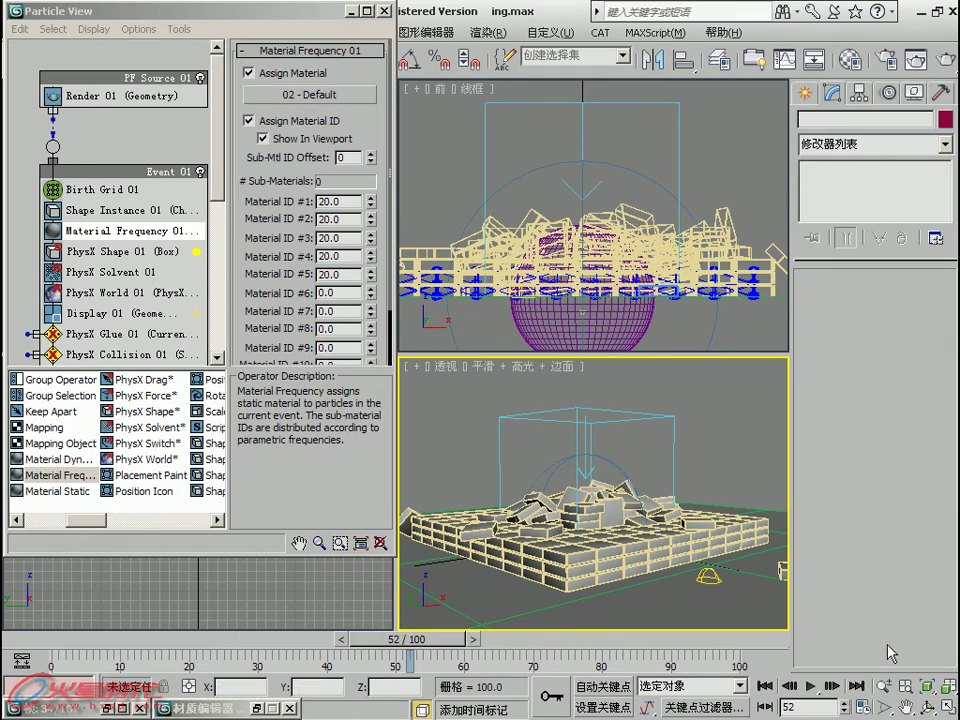
# Step: Review Shape Instance 01, Event 01 and Material Frequency 01 settings, then minimise Particle View
pyautogui.hotkey('alt', 'w')
pyautogui.hotkey('alt', 'w')
pyautogui.click(125, 211)
pyautogui.click(130, 171)
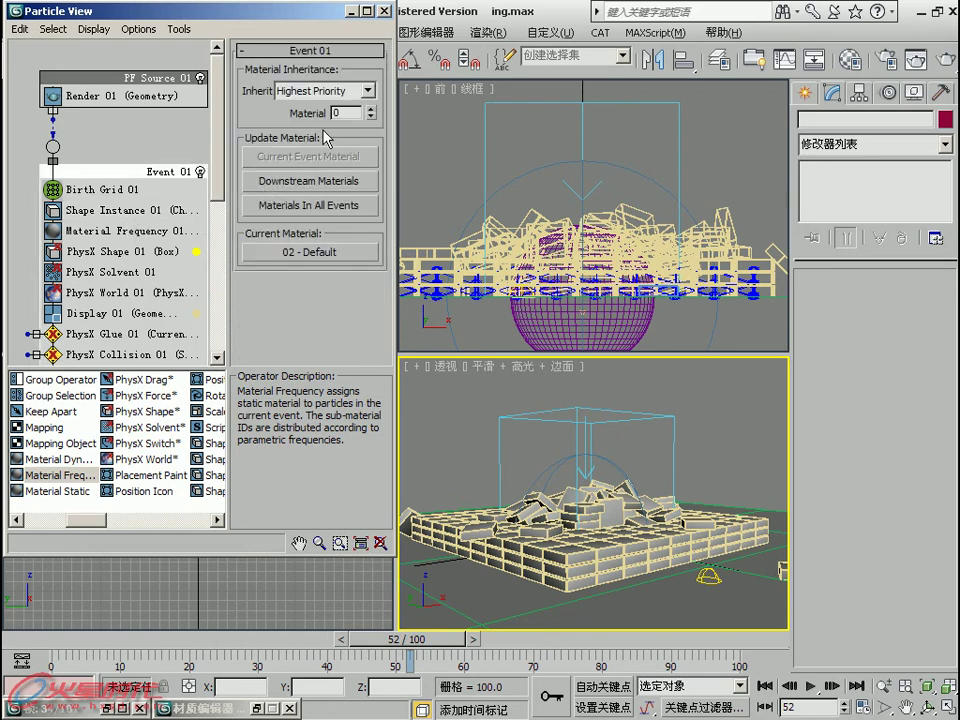
pyautogui.click(130, 230)
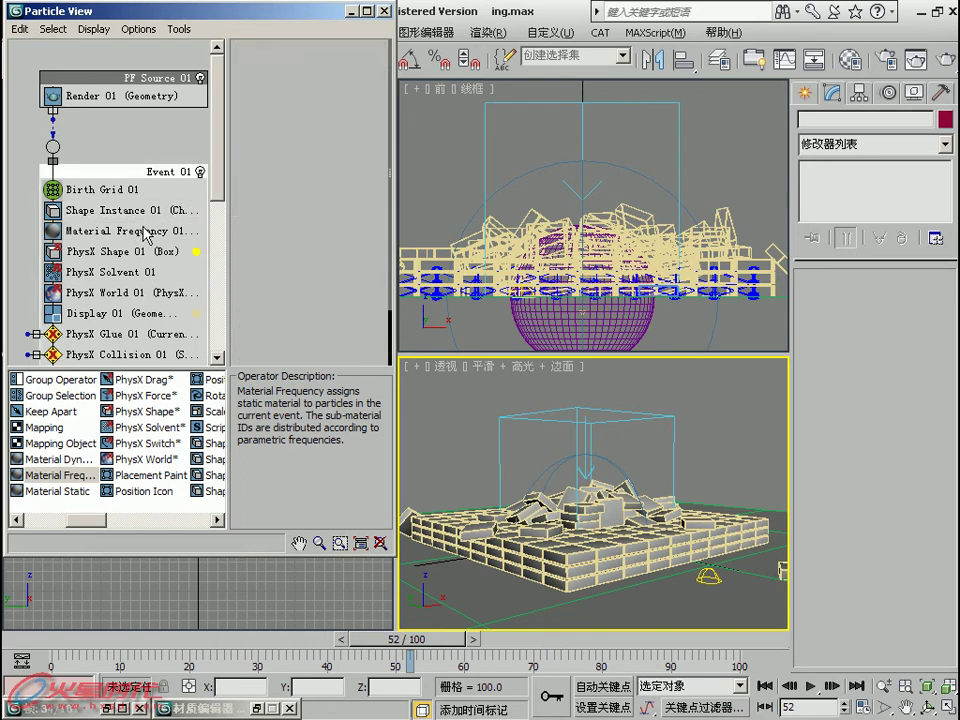
pyautogui.click(356, 11)
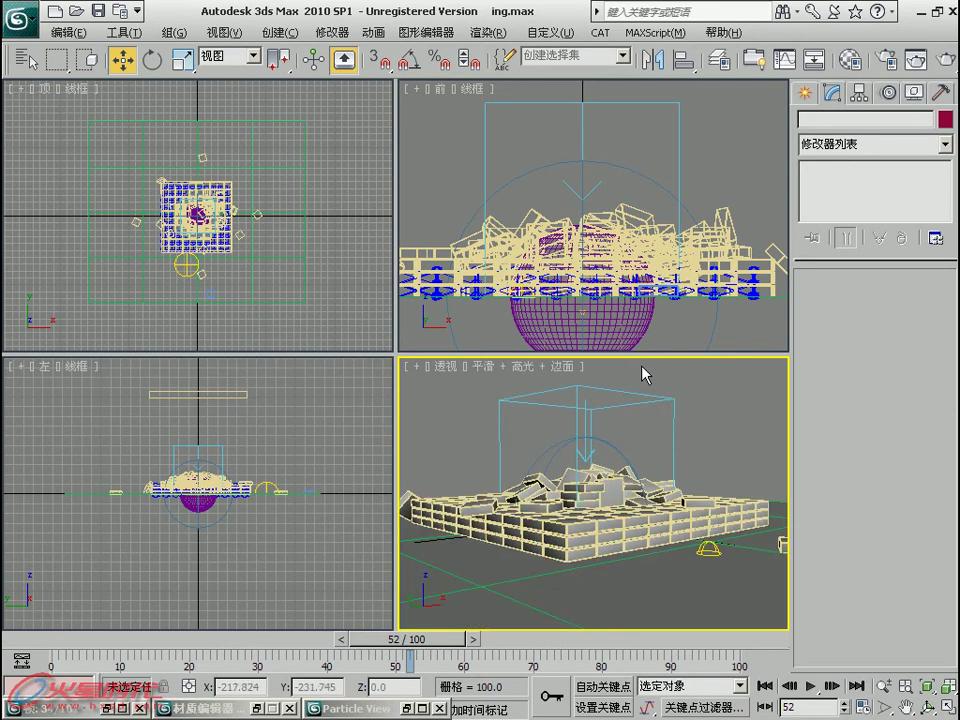
# Step: Maximise the Perspective view and turn on Show Safe Frame
pyautogui.hotkey('alt', 'w')
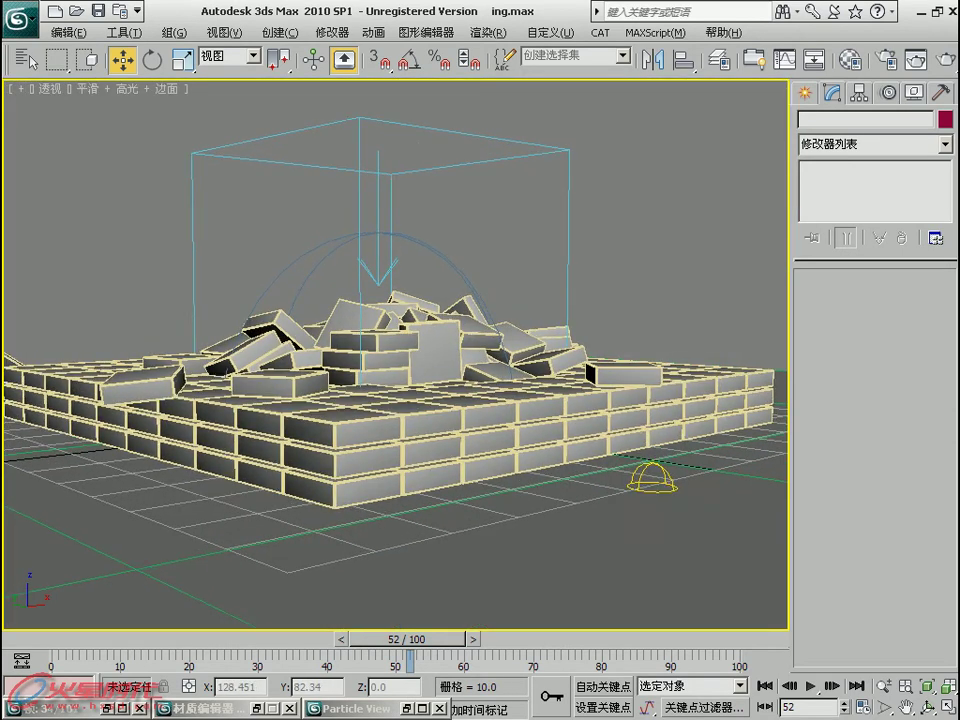
pyautogui.moveTo(510, 374)
pyautogui.mouseDown(button='middle')
pyautogui.moveTo(530, 355)
pyautogui.moveTo(508, 364)
pyautogui.mouseUp(button='middle')
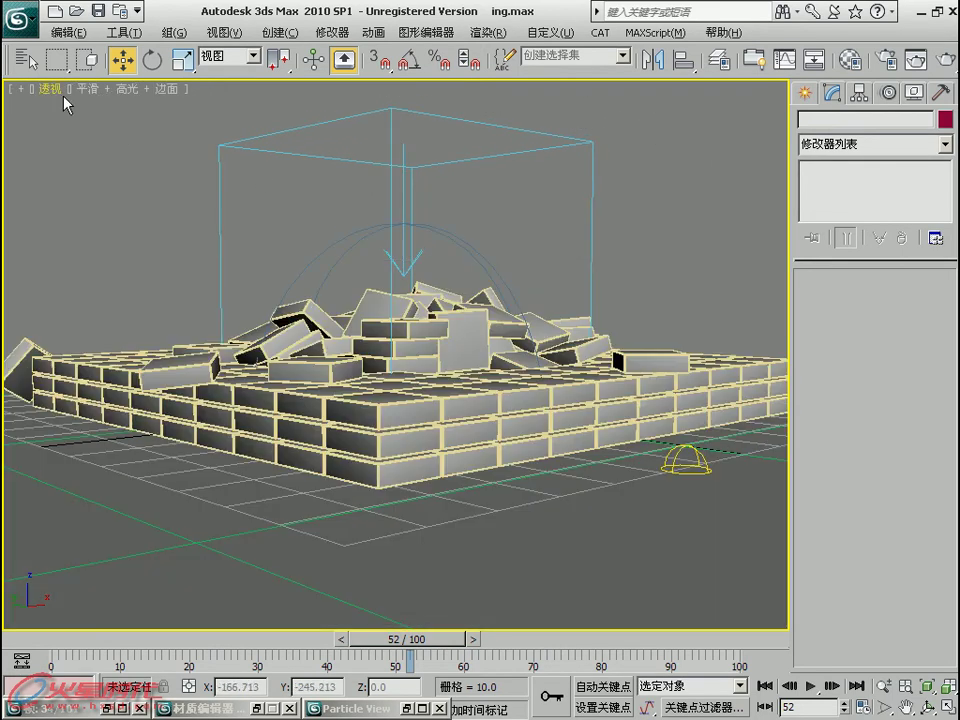
pyautogui.click(50, 88)
pyautogui.click(80, 304)
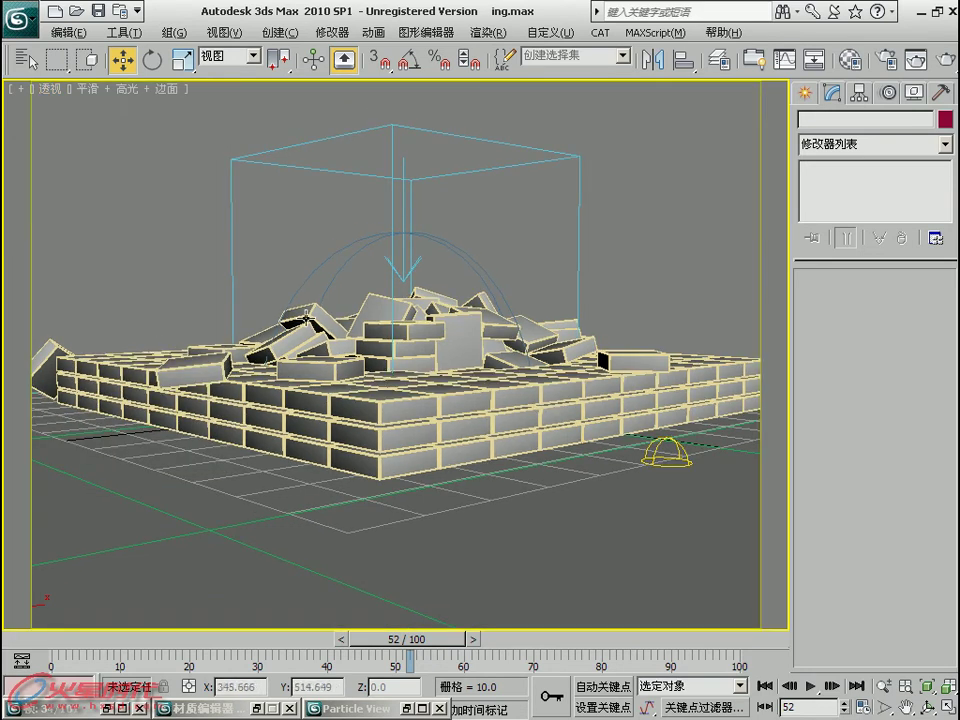
# Step: Set the render output height to 350 in Render Setup's Common tab
pyautogui.click(884, 60)
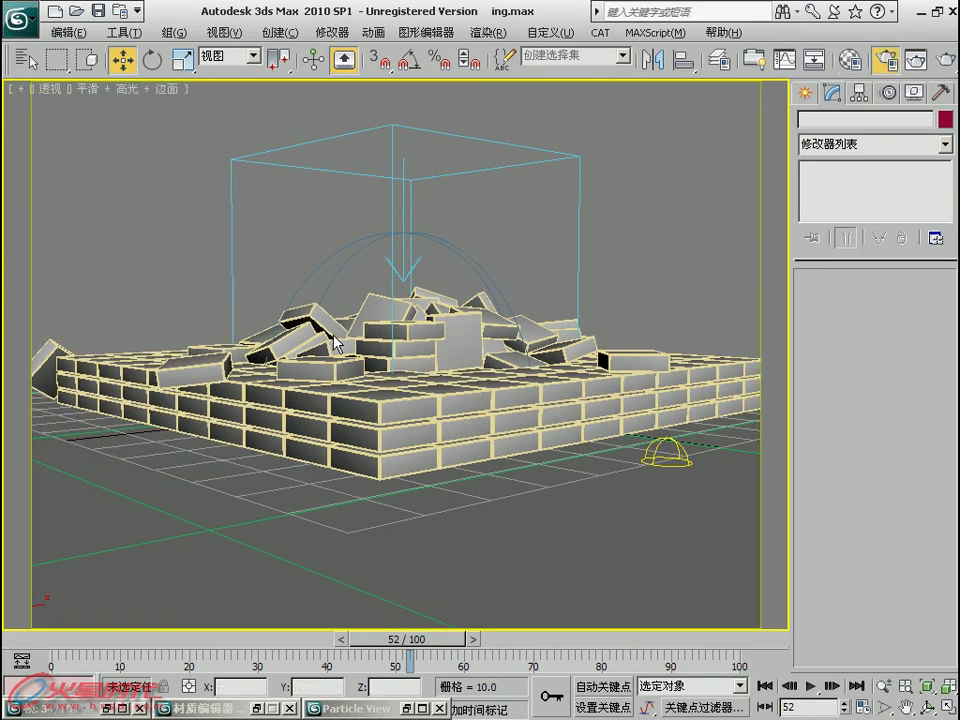
pyautogui.click(250, 85)
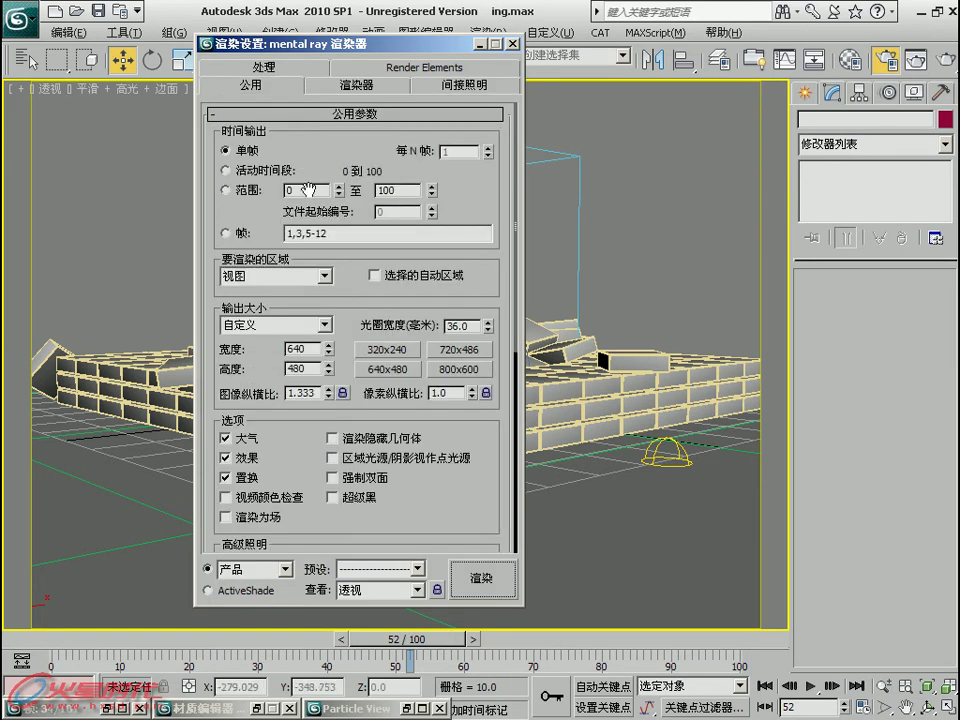
pyautogui.doubleClick(305, 368)
pyautogui.write('350')
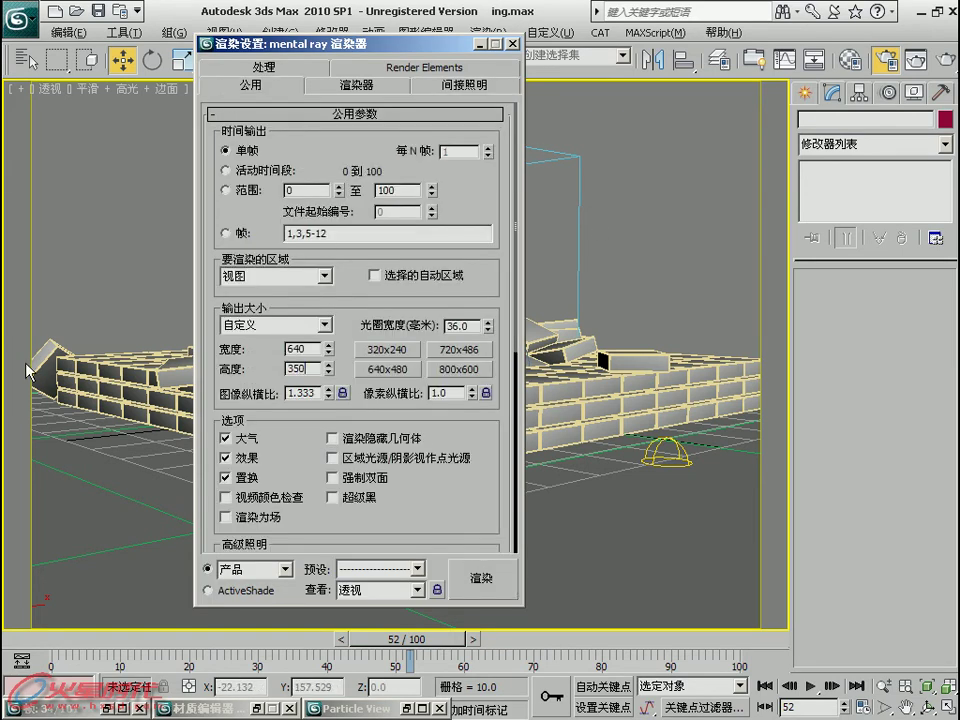
pyautogui.press('Return')
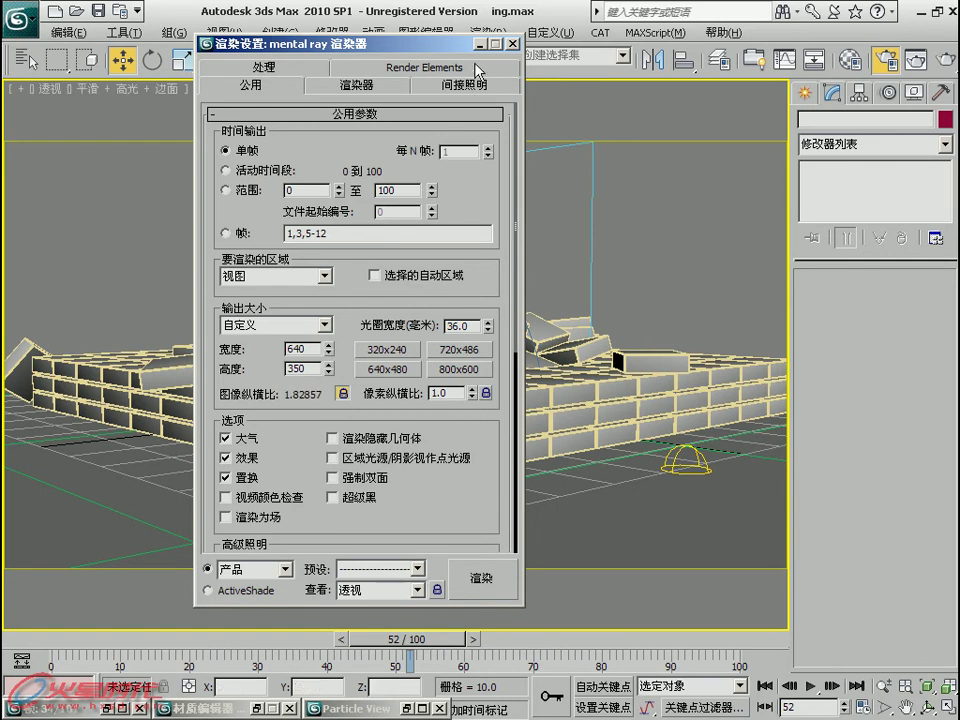
pyautogui.click(479, 44)
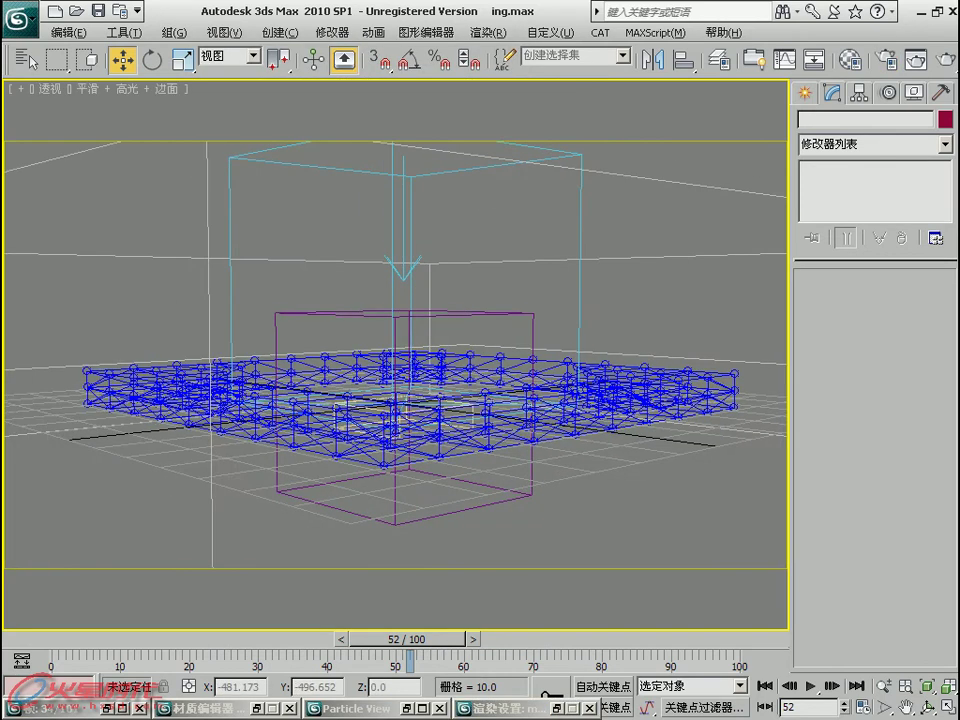
# Step: Scrub the animation to frame 31 and frame the shattered brick wall in Perspective
pyautogui.moveTo(408, 638)
pyautogui.mouseDown()
pyautogui.moveTo(44, 655)
pyautogui.moveTo(168, 652)
pyautogui.mouseUp()
pyautogui.press('w')
pyautogui.moveTo(310, 613); pyautogui.dragTo(307, 615, button='middle')
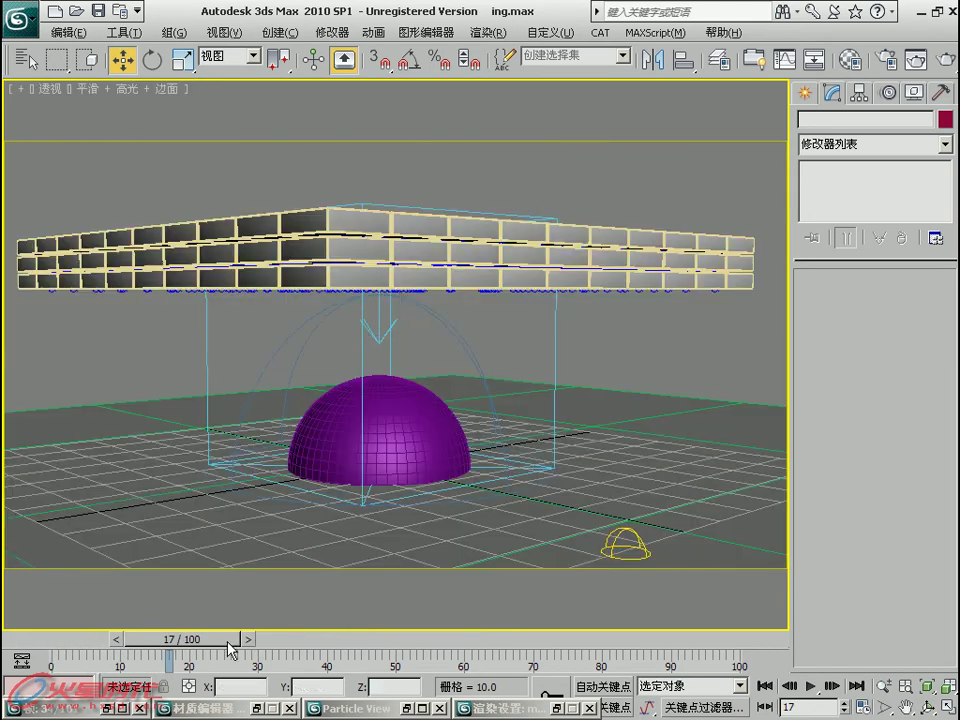
pyautogui.moveTo(231, 638); pyautogui.dragTo(273, 638)
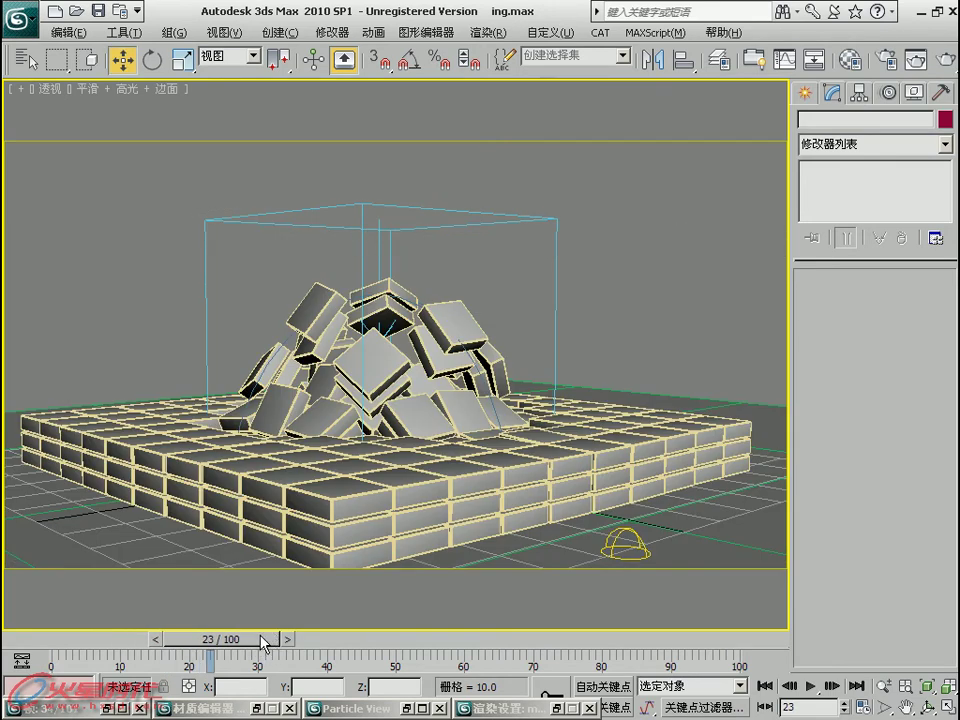
pyautogui.moveTo(268, 645); pyautogui.dragTo(364, 641)
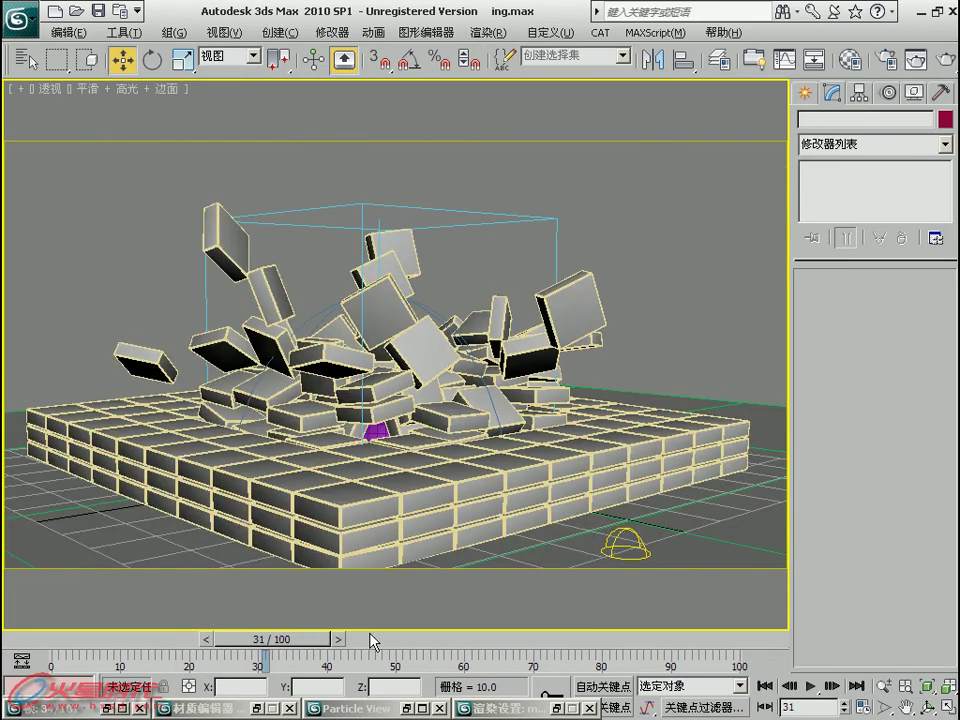
pyautogui.middleClick(501, 545)
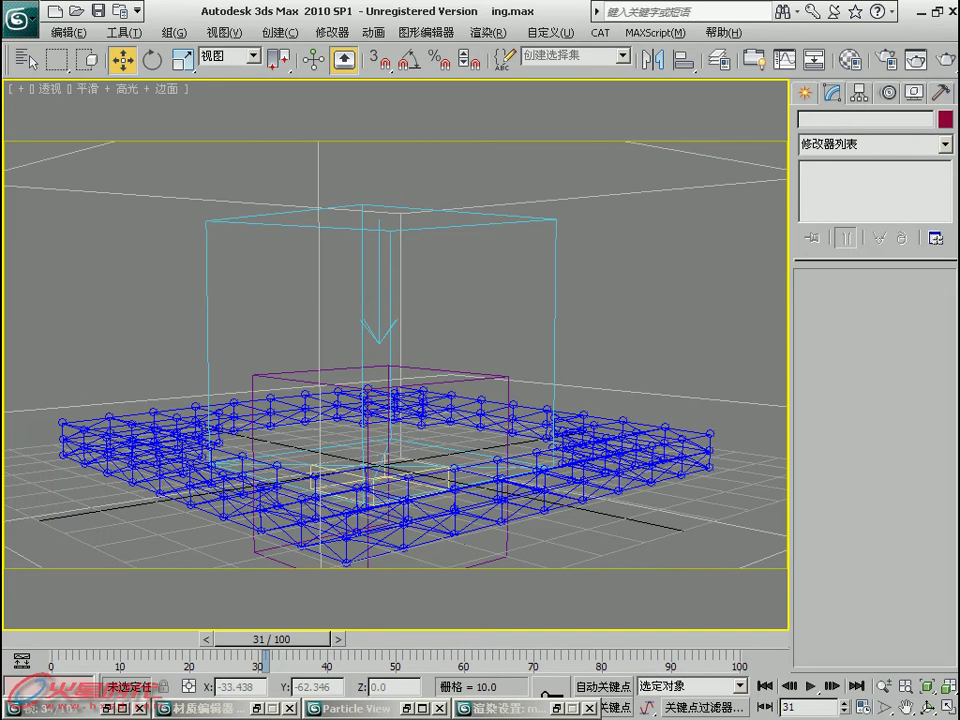
pyautogui.scroll(-3, 501, 545)
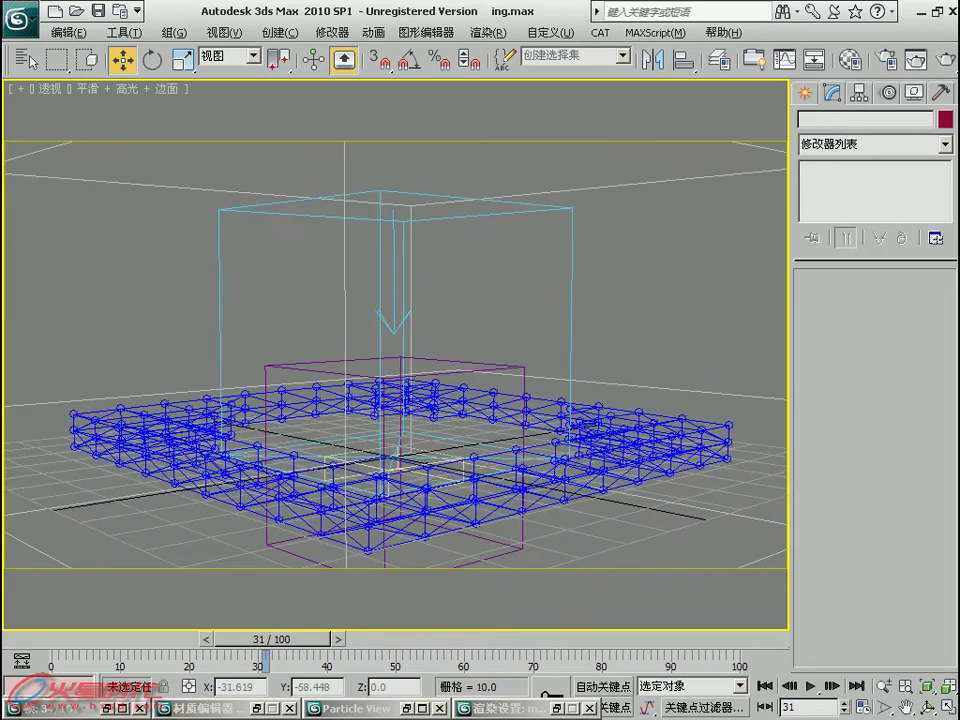
pyautogui.moveTo(501, 545)
pyautogui.keyDown('alt'); pyautogui.mouseDown(button='middle')
pyautogui.moveTo(501, 515)
pyautogui.moveTo(505, 537)
pyautogui.mouseUp(button='middle'); pyautogui.keyUp('alt')
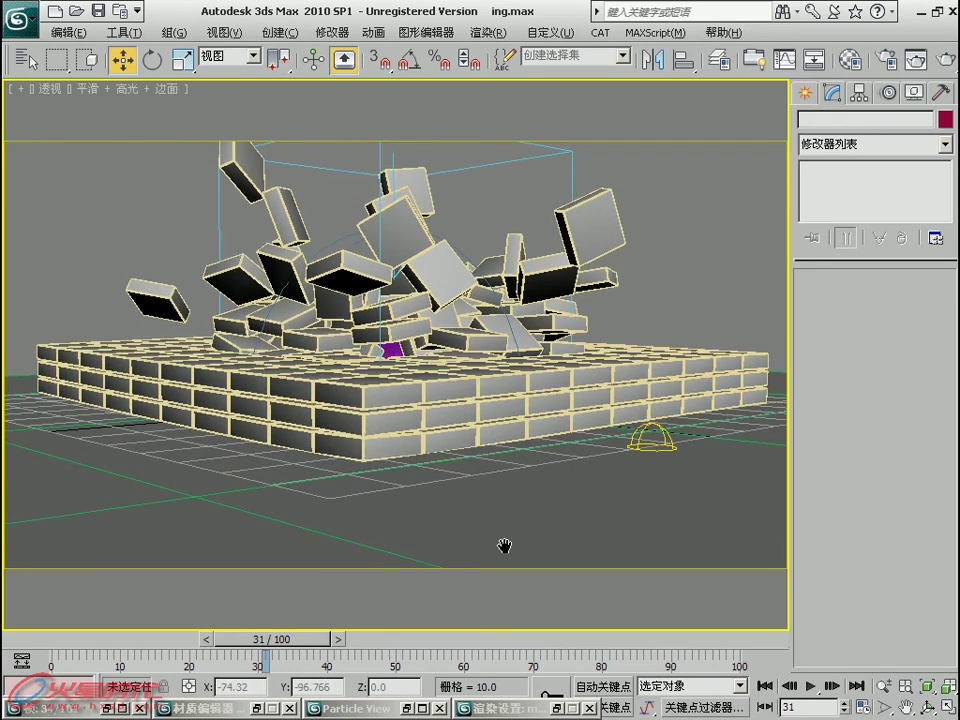
pyautogui.scroll(2, 497, 542)
pyautogui.moveTo(497, 542)
pyautogui.mouseDown(button='middle')
pyautogui.moveTo(512, 555)
pyautogui.moveTo(505, 564)
pyautogui.moveTo(506, 541)
pyautogui.mouseUp(button='middle')
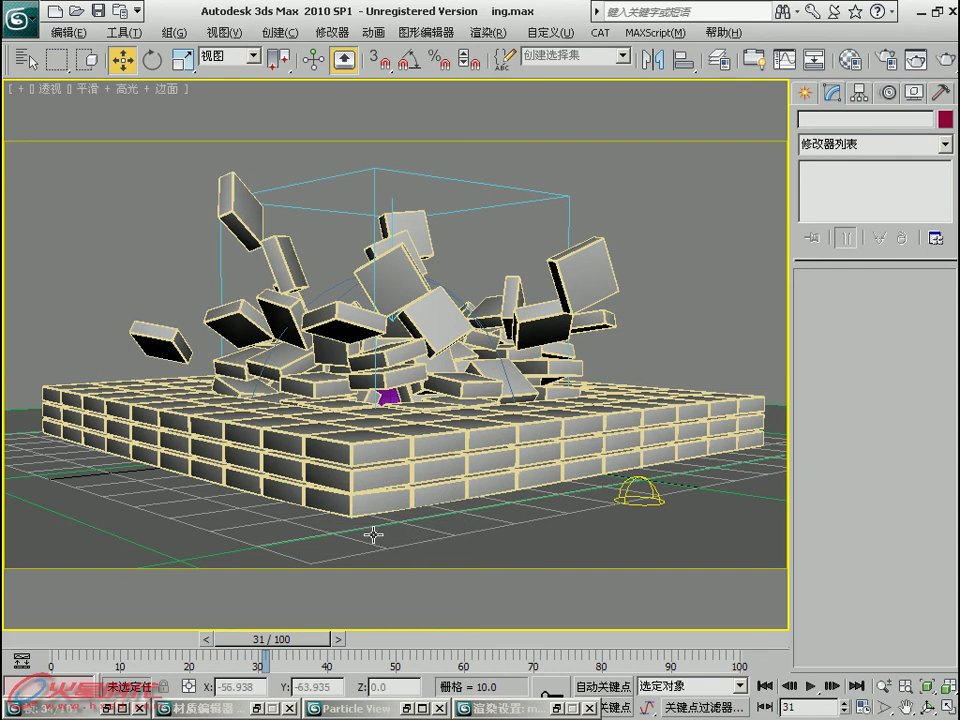
# Step: Copy the orange car-paint sub-material into material slot 3 as an independent copy
pyautogui.click(851, 59)
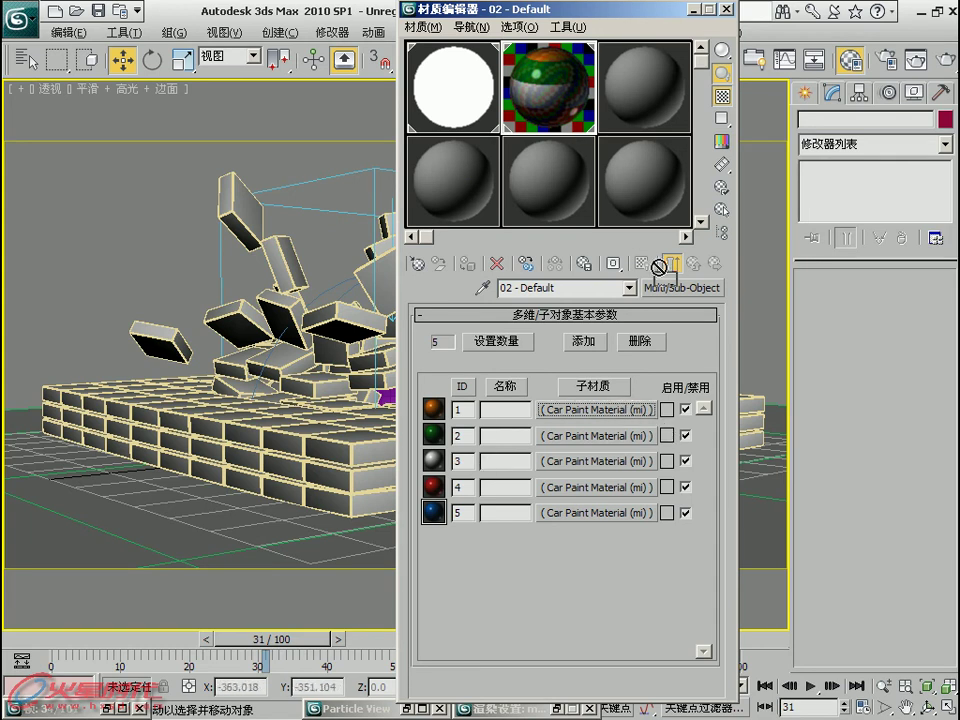
pyautogui.moveTo(621, 409); pyautogui.dragTo(636, 101)
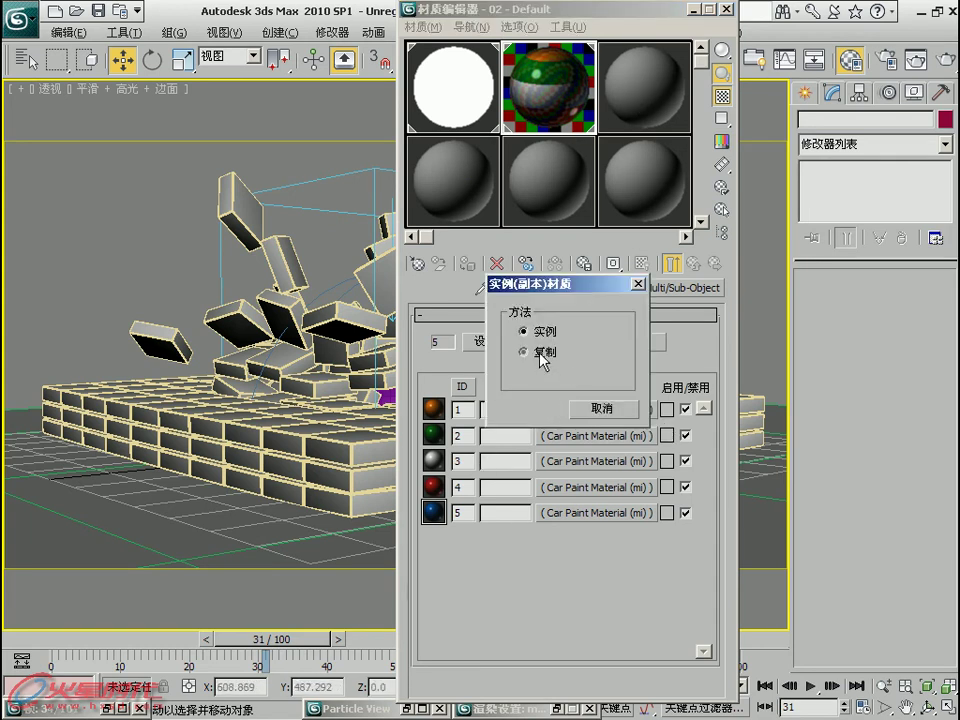
pyautogui.click(535, 409)
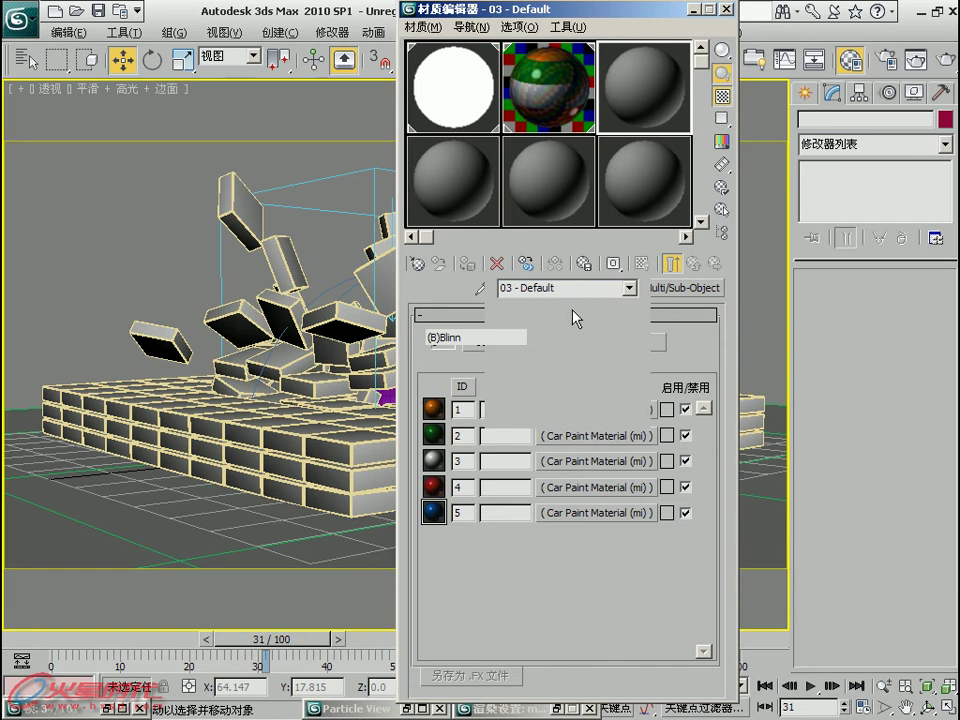
pyautogui.click(604, 444)
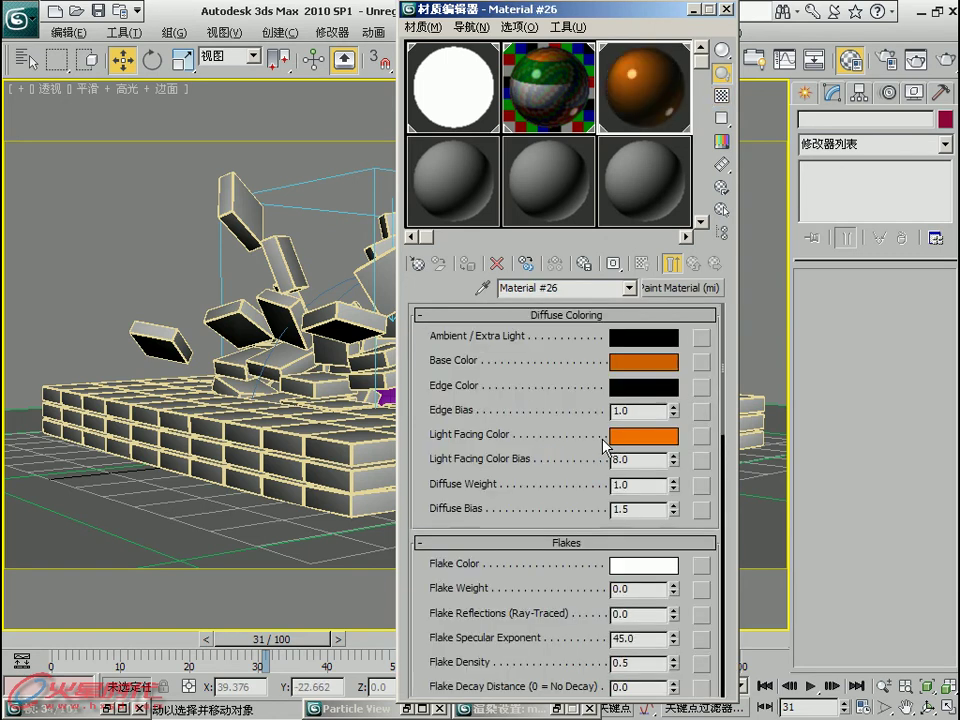
# Step: Make the copy purple car paint with a dark purple base and brighter light-facing colour
pyautogui.click(616, 361)
pyautogui.moveTo(447, 206); pyautogui.dragTo(490, 126)
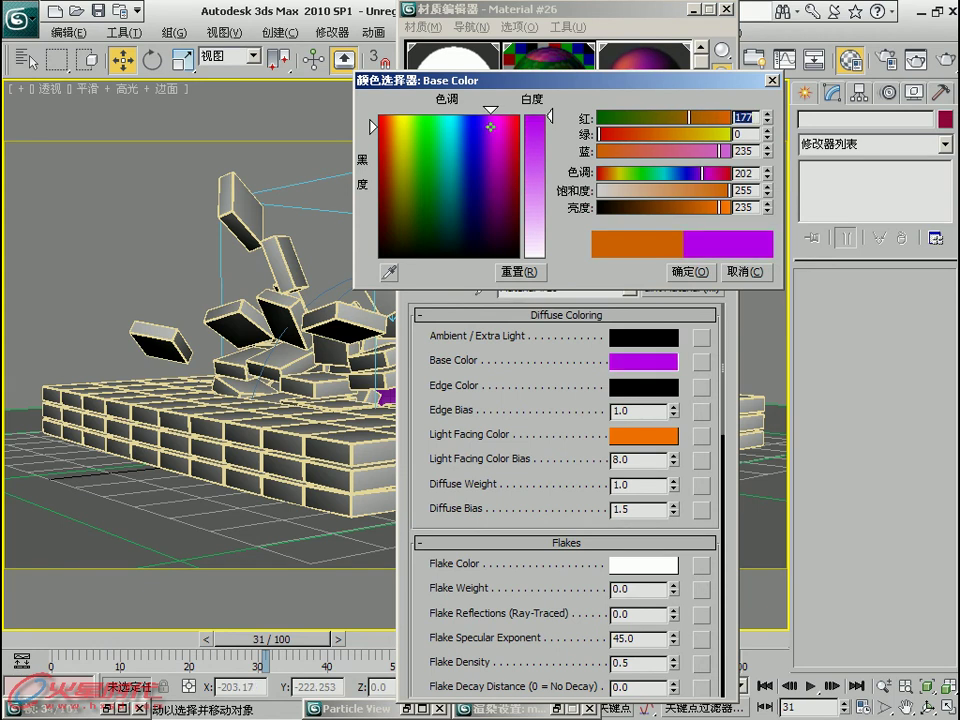
pyautogui.click(682, 271)
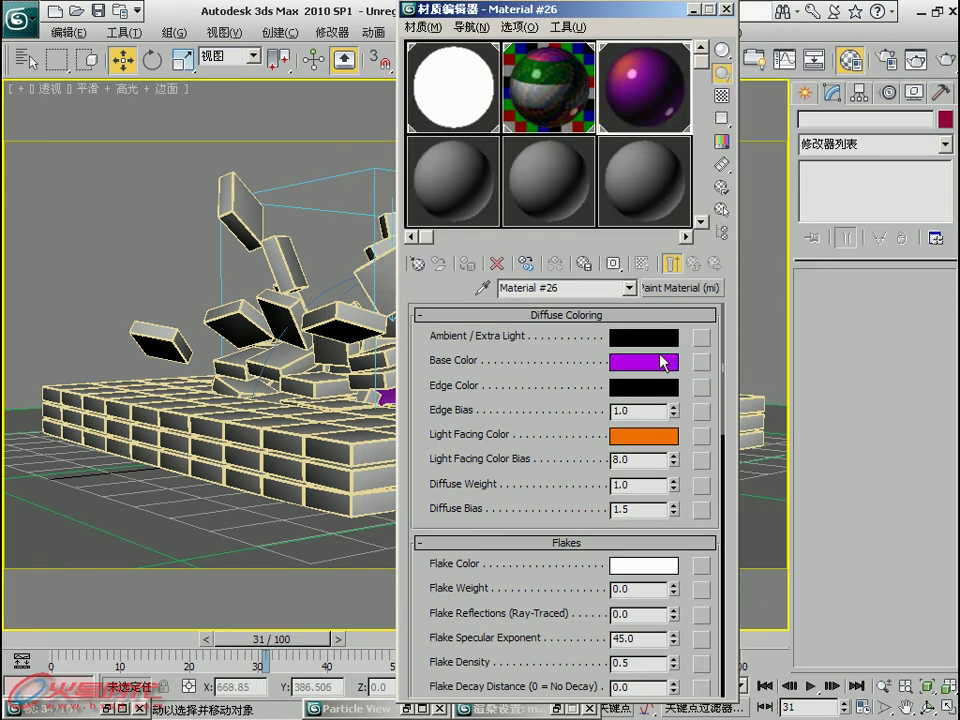
pyautogui.moveTo(652, 416); pyautogui.dragTo(652, 437)
pyautogui.click(558, 358)
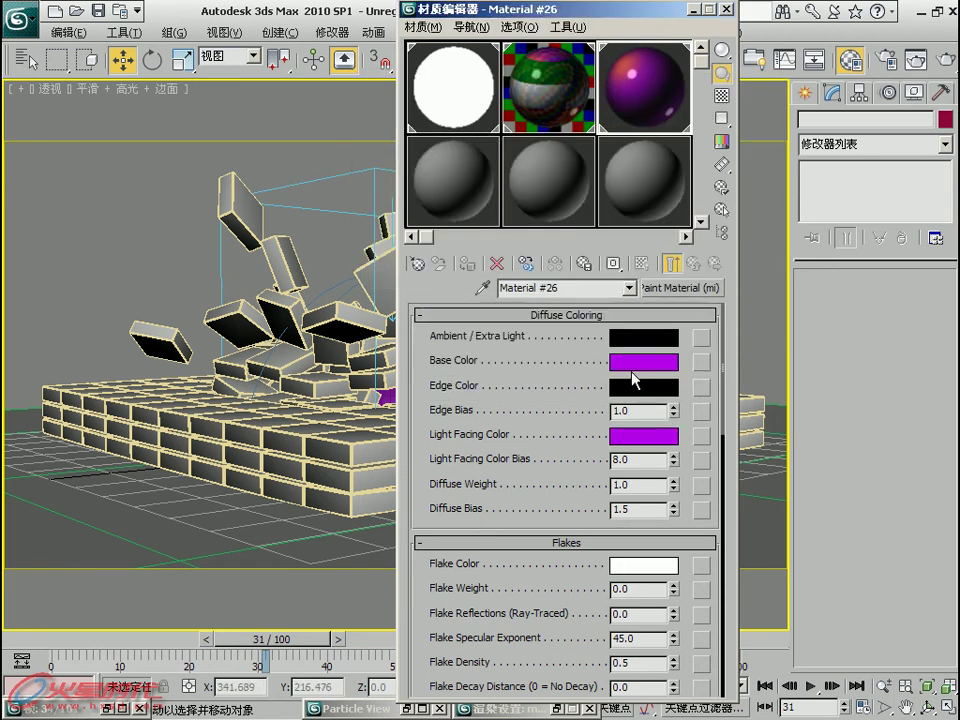
pyautogui.click(643, 361)
pyautogui.moveTo(722, 207); pyautogui.dragTo(695, 207)
pyautogui.click(689, 271)
pyautogui.click(643, 436)
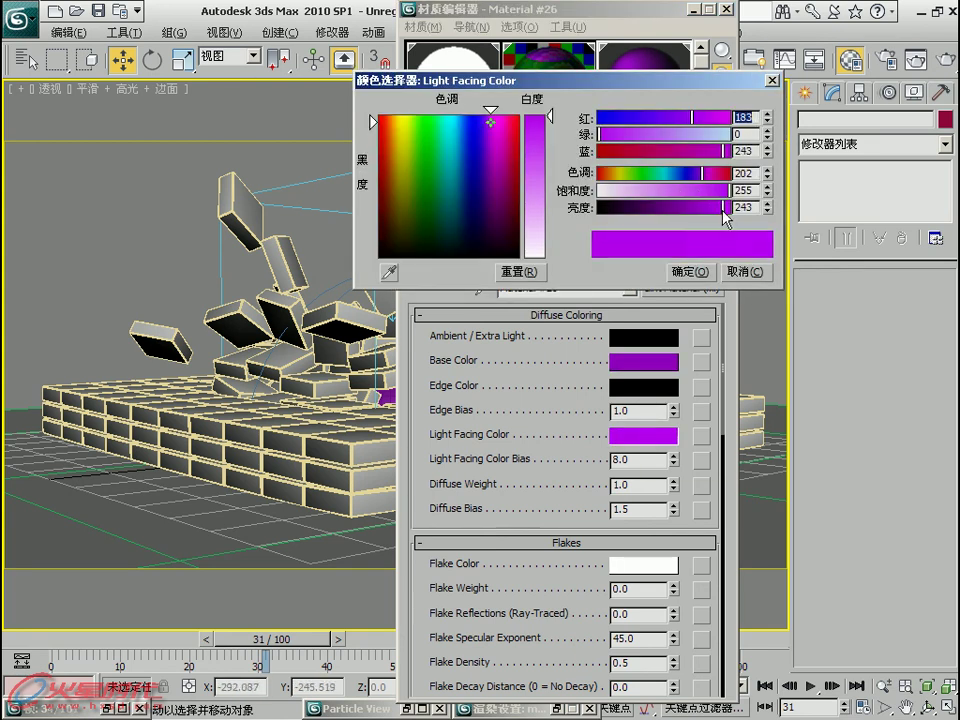
pyautogui.click(490, 123)
pyautogui.click(706, 272)
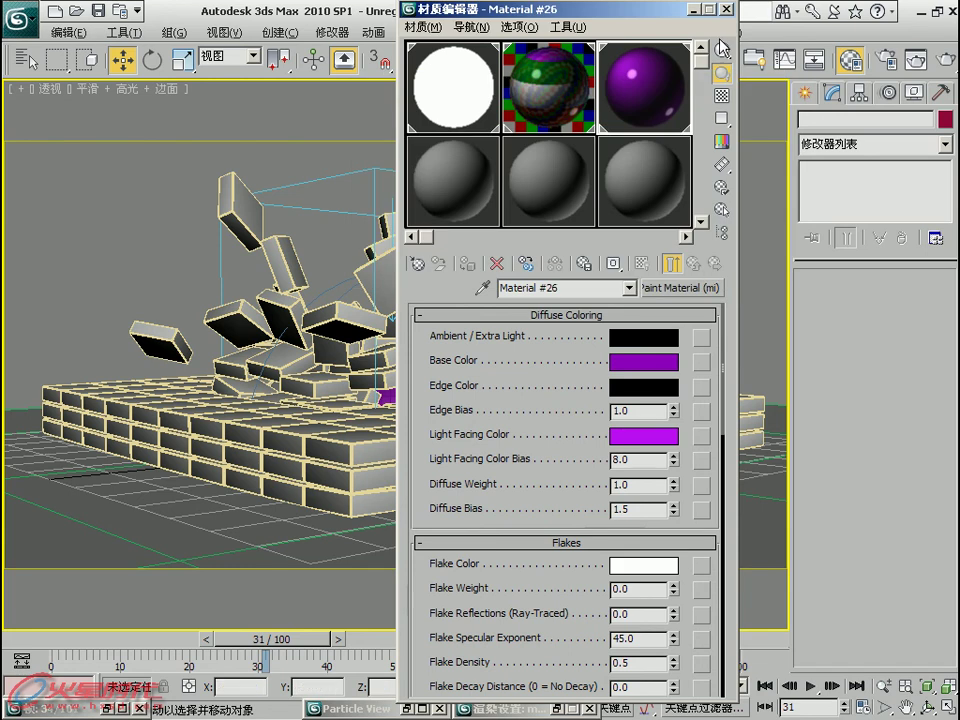
pyautogui.click(695, 11)
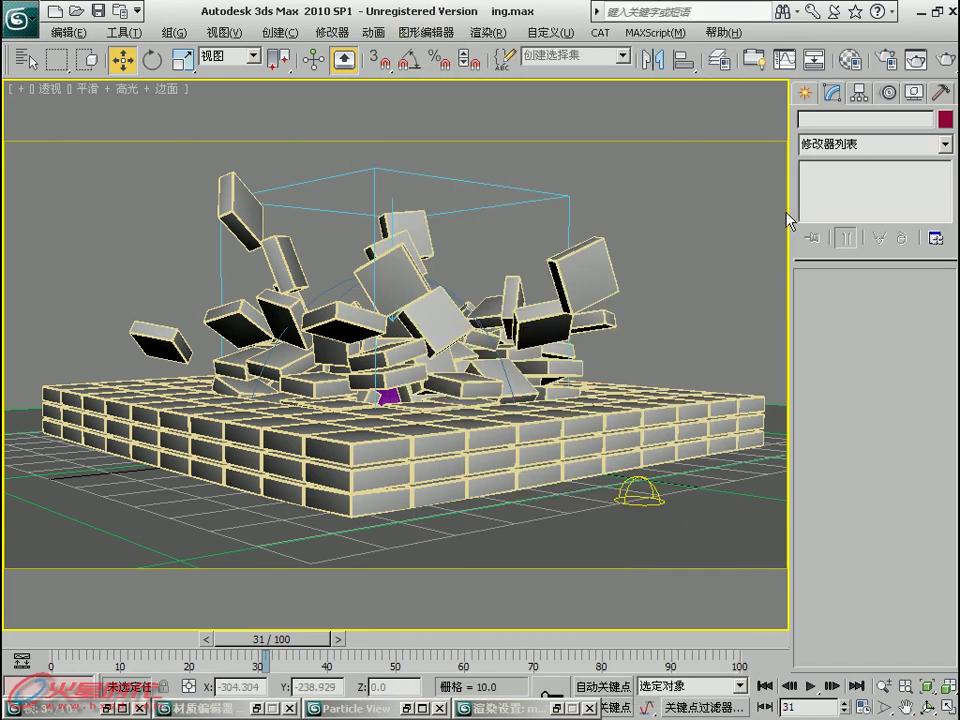
# Step: Render frame 31 with mental ray, review the result, and close the frame window
pyautogui.click(884, 60)
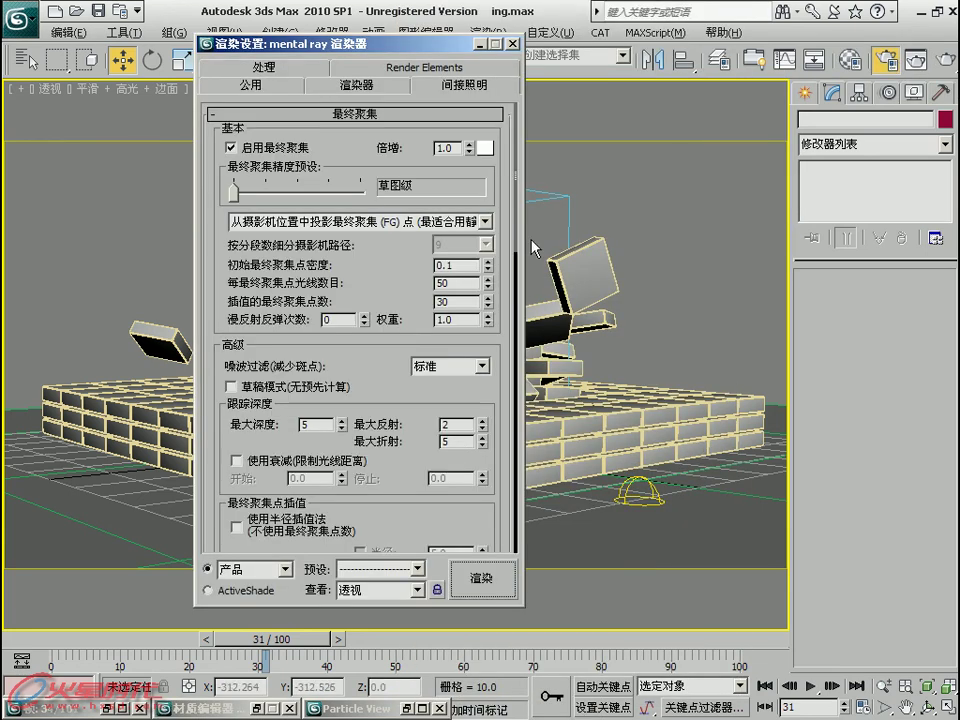
pyautogui.click(250, 85)
pyautogui.click(67, 32)
pyautogui.click(482, 578)
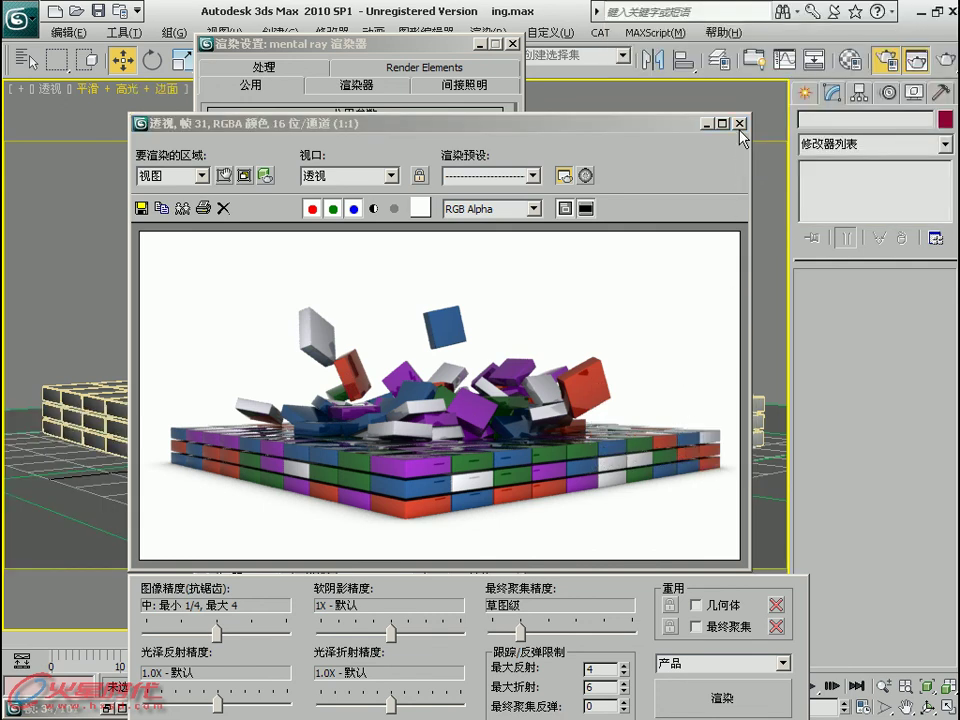
pyautogui.click(480, 102)
# Step: Set Final Gather precision to High and mental ray samples per pixel to Min 4 / Max 16
pyautogui.click(445, 85)
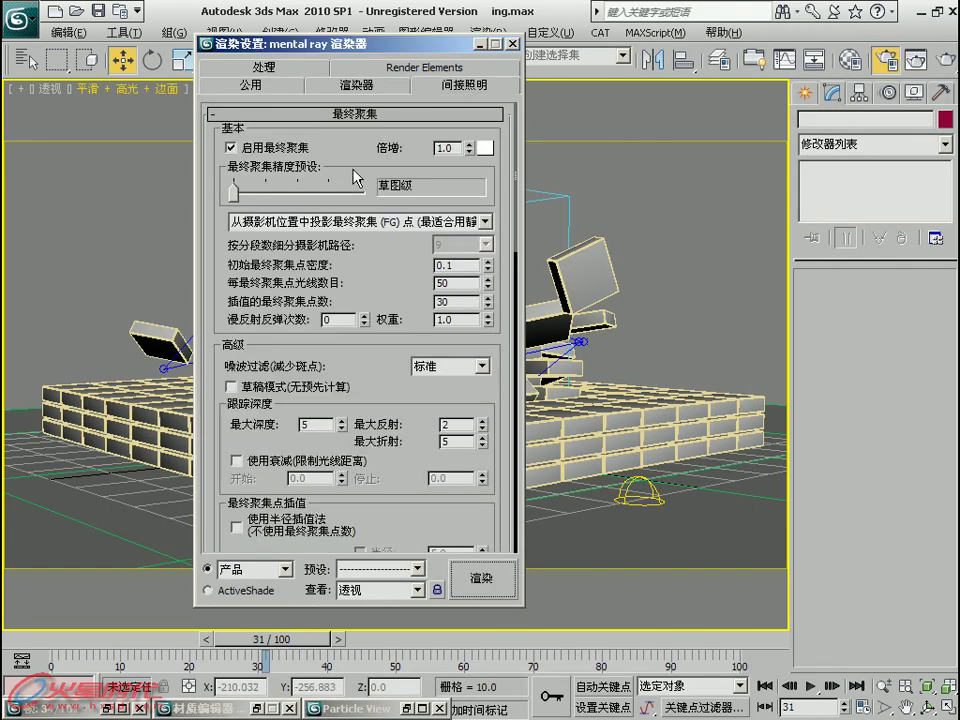
pyautogui.moveTo(233, 190); pyautogui.dragTo(329, 190)
pyautogui.click(346, 88)
pyautogui.click(326, 262)
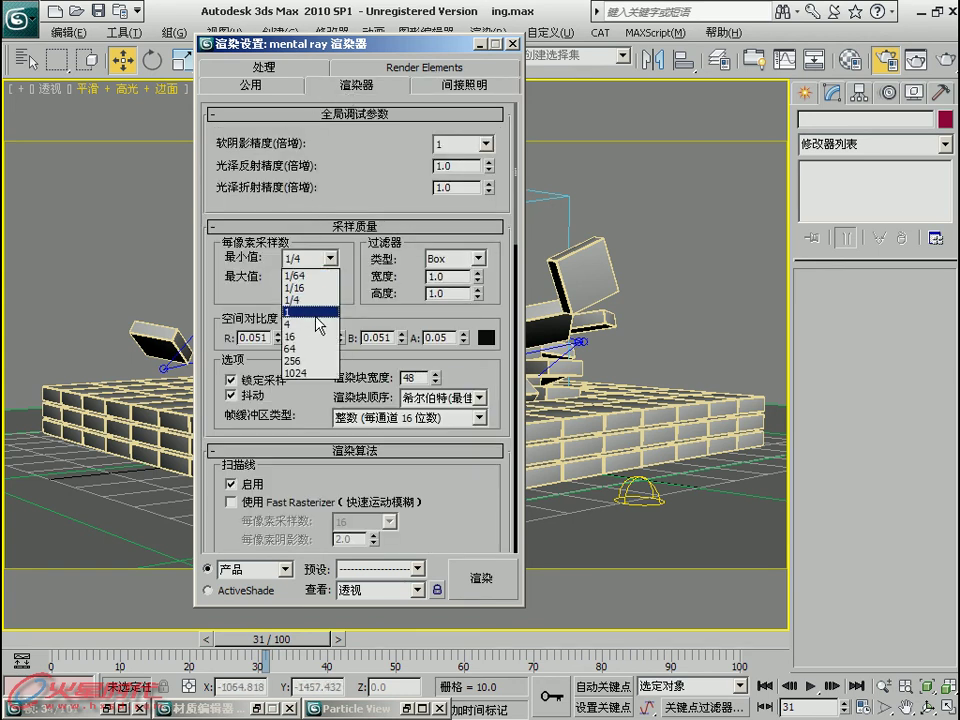
pyautogui.click(320, 320)
pyautogui.click(329, 279)
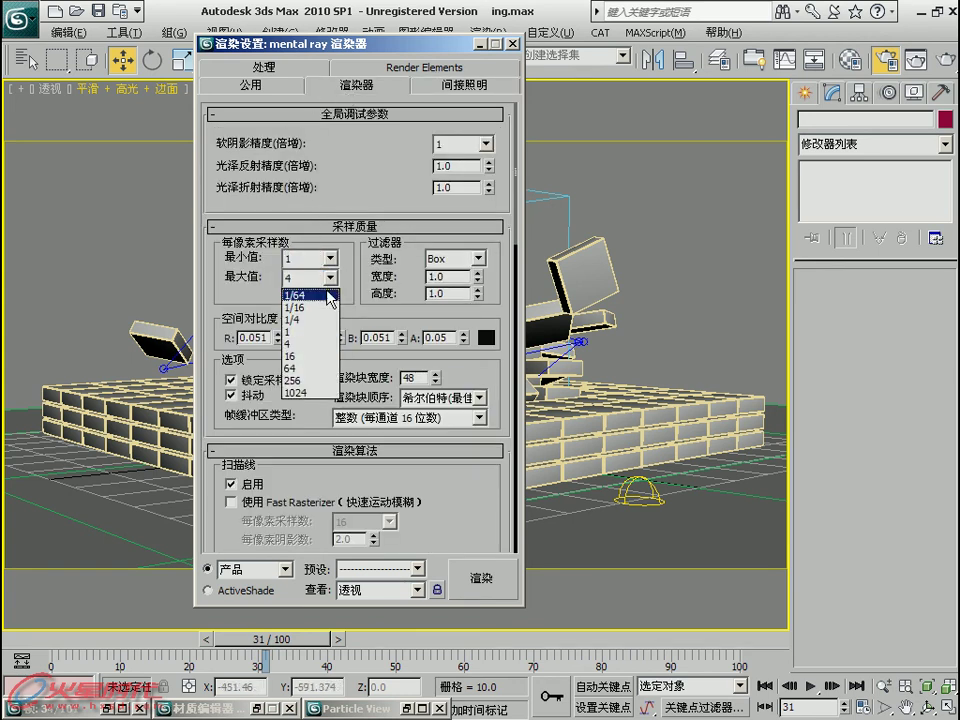
pyautogui.click(322, 343)
pyautogui.click(330, 259)
pyautogui.click(303, 323)
pyautogui.click(329, 279)
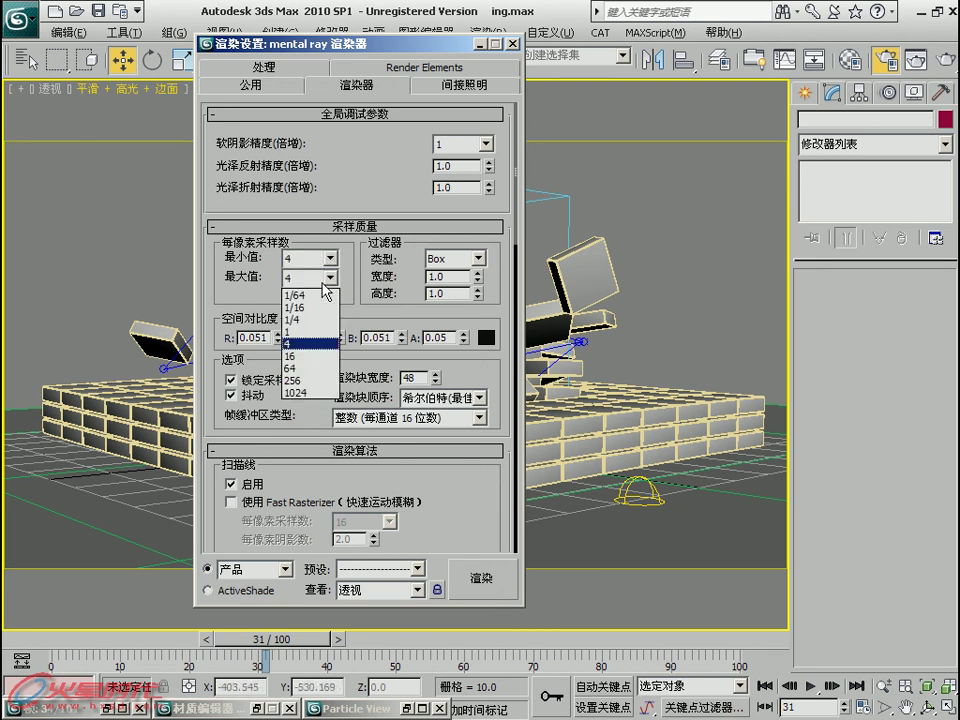
pyautogui.click(305, 355)
# Step: Set the output width to 900 (900×492) and start the mental ray render
pyautogui.click(250, 85)
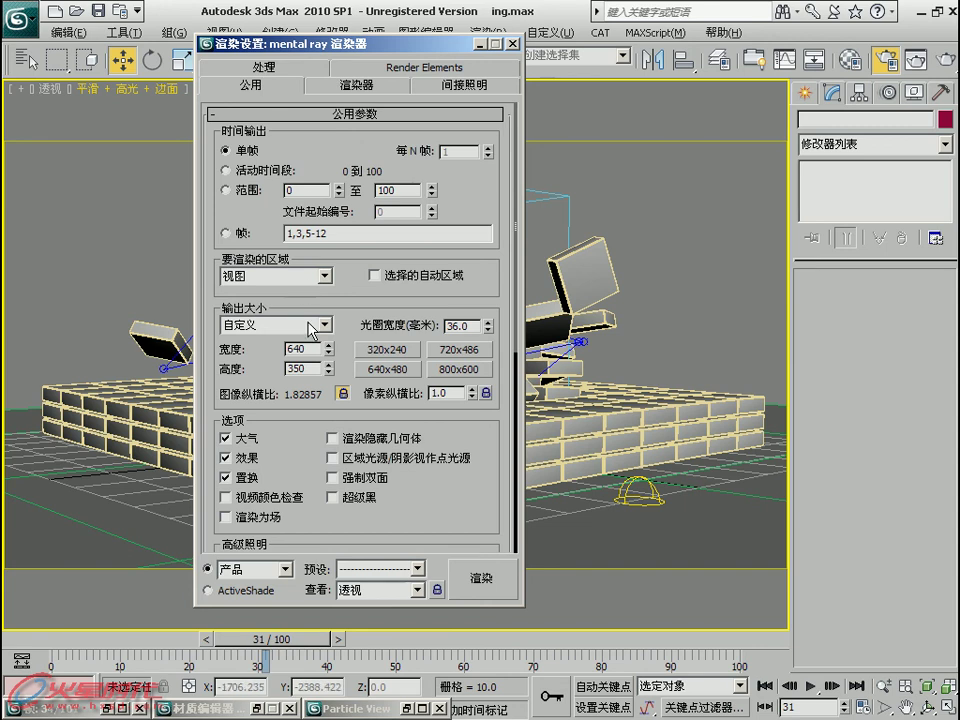
pyautogui.doubleClick(300, 349)
pyautogui.write('900')
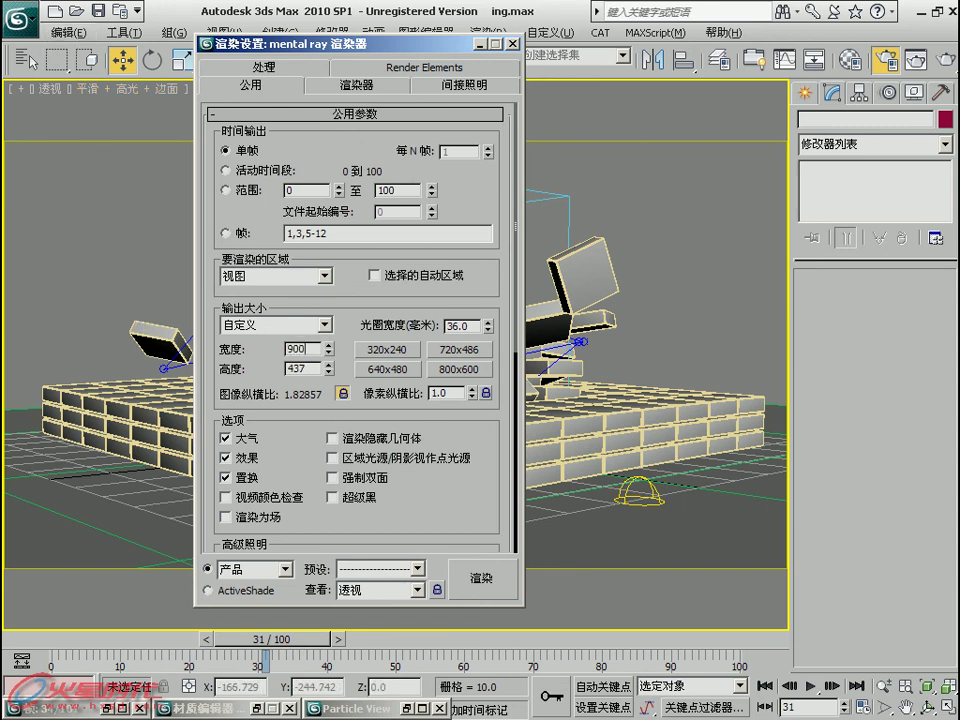
pyautogui.click(66, 32)
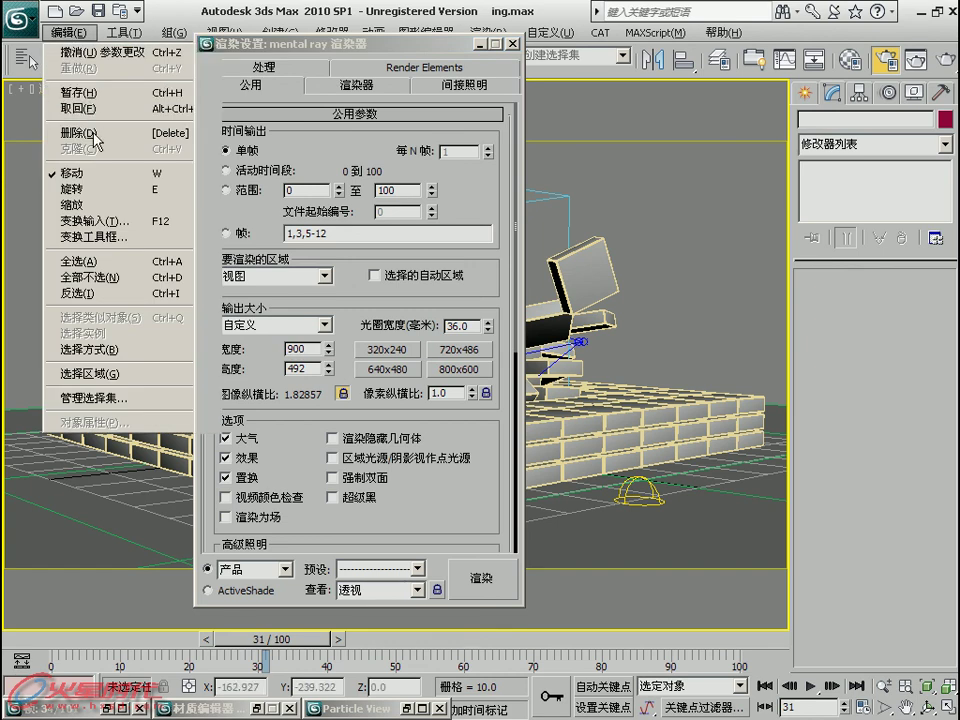